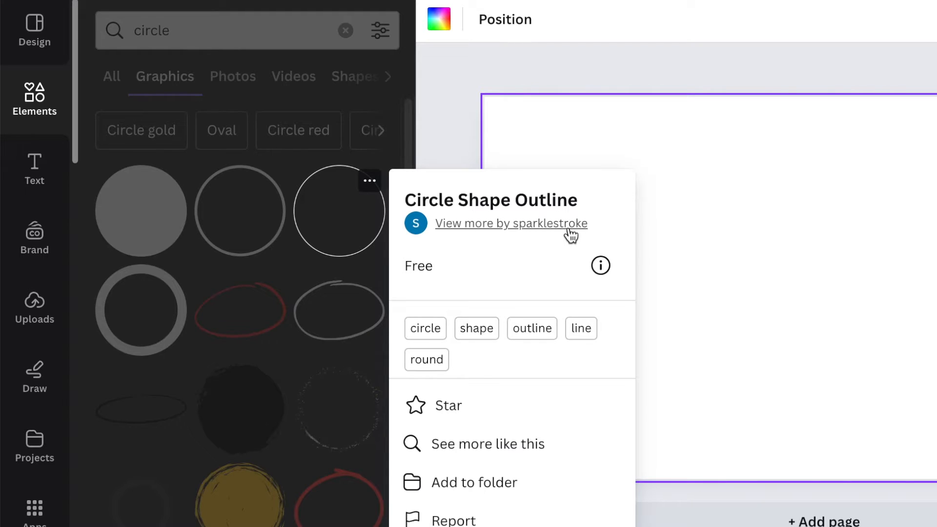
- Add the thin Circle Shape Outline graphic to the page, enlarge it to nearly three quarters of the page height and centre it horizontally
left_click(335, 237)
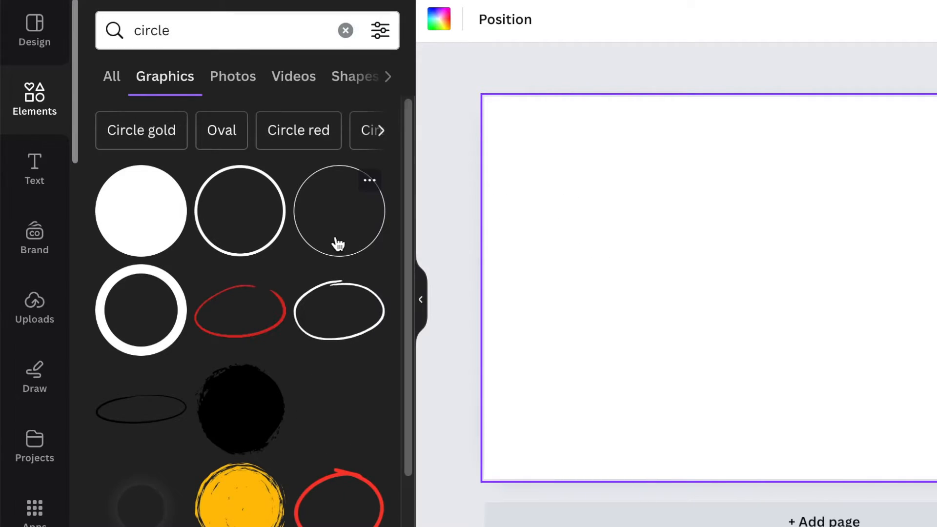
left_click(338, 237)
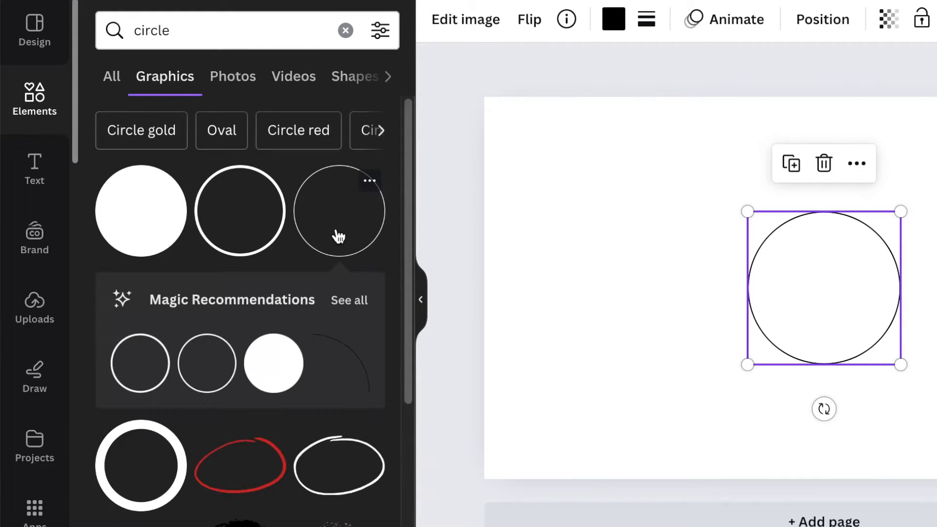
left_click_drag(747, 365, 336, 419)
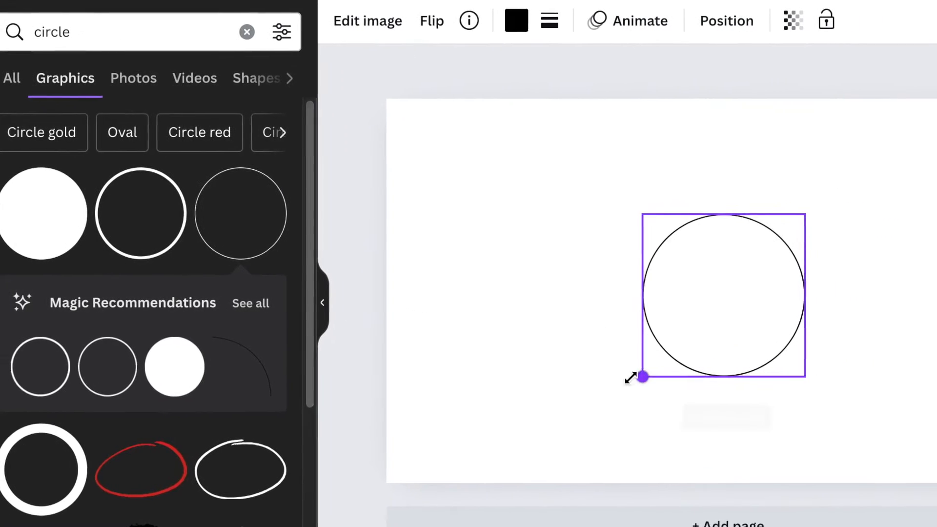
left_click_drag(447, 386, 453, 327)
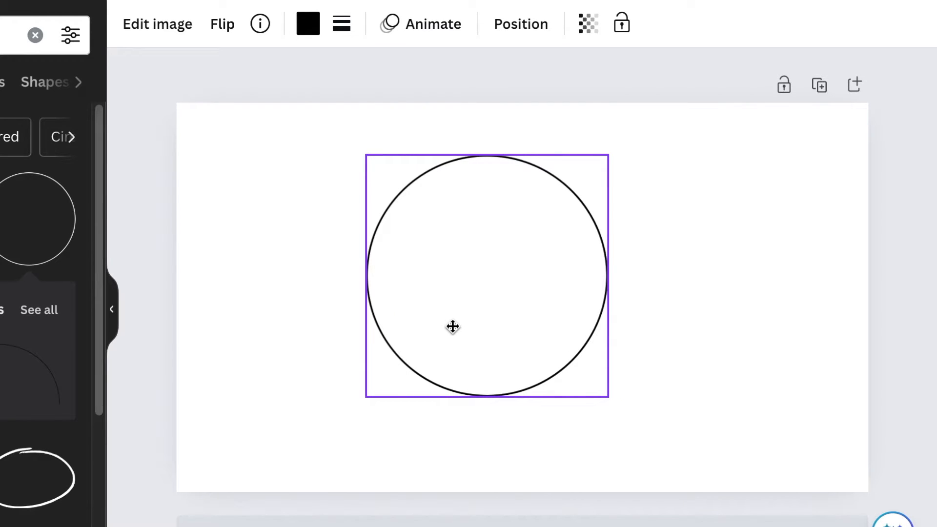
left_click_drag(453, 327, 454, 293)
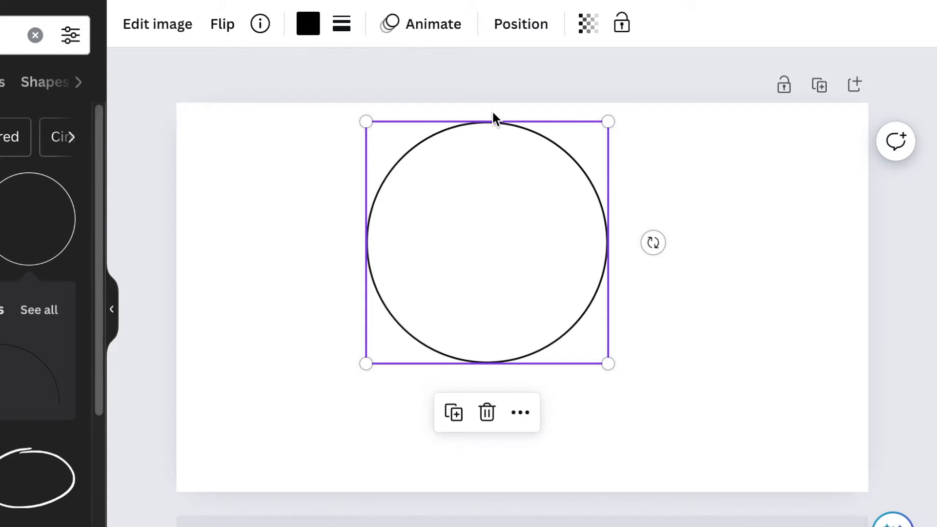
left_click_drag(608, 364, 648, 403)
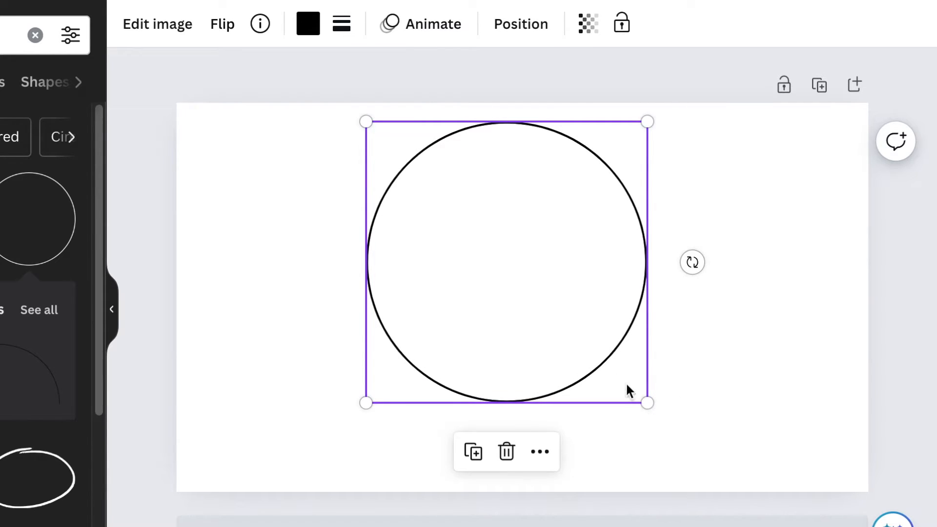
mouse_move(592, 308)
left_mouse_down()
mouse_move(545, 301)
mouse_move(616, 301)
mouse_move(604, 302)
left_mouse_up()
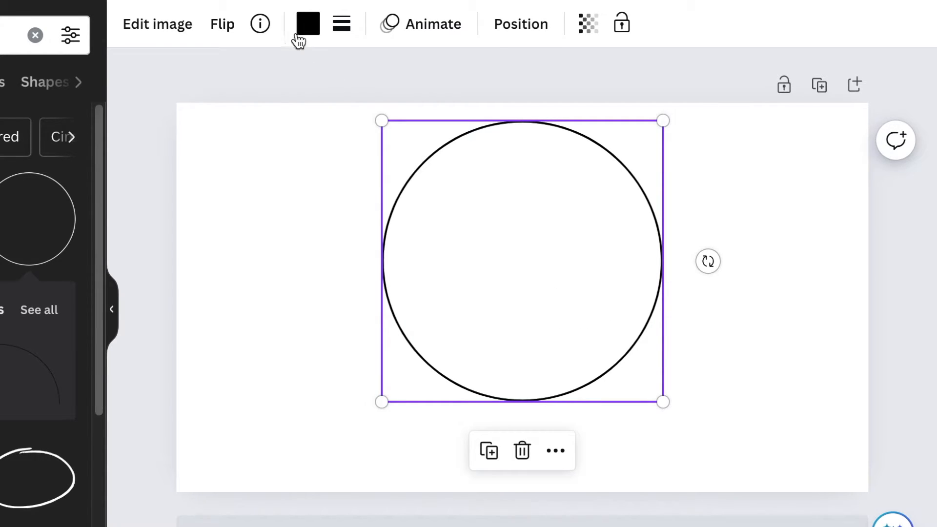
- Change the circle outline's colour to bright red #ff3131 from the default solid colours
left_click(308, 24)
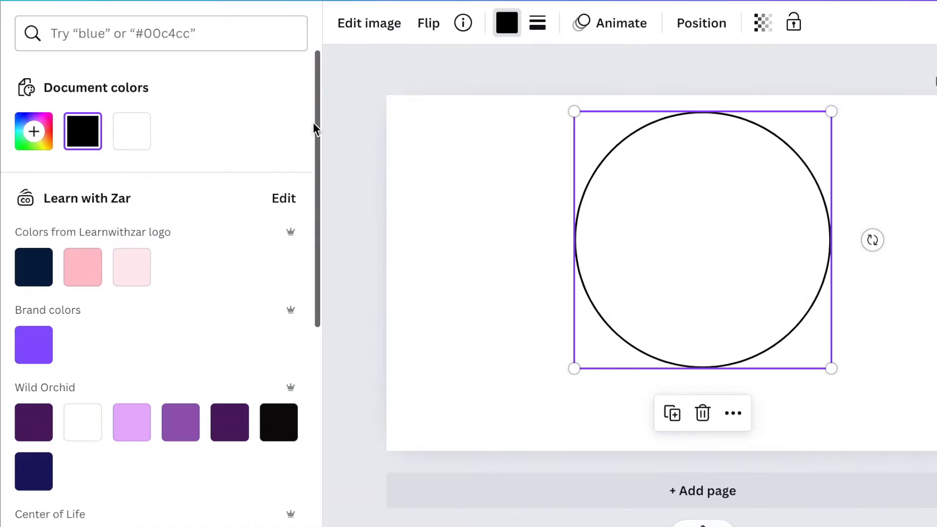
left_click_drag(99, 130, 105, 486)
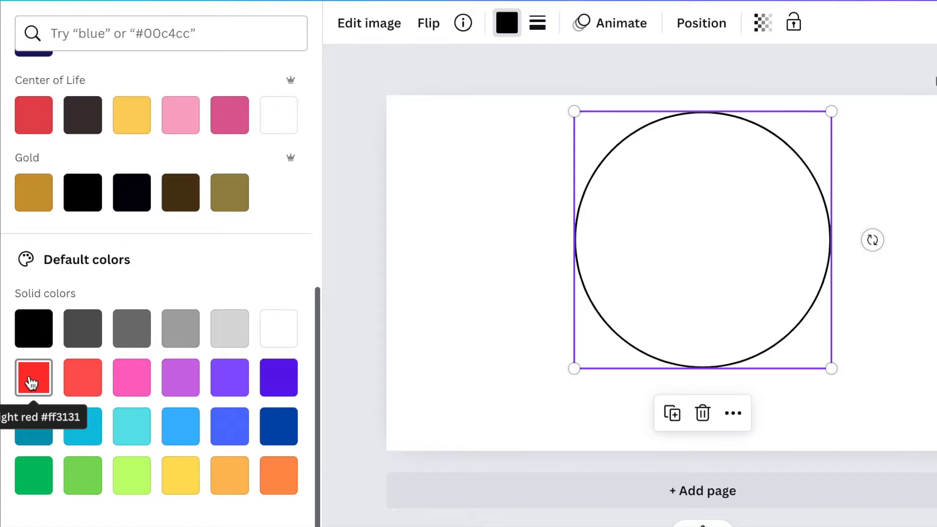
left_click(32, 383)
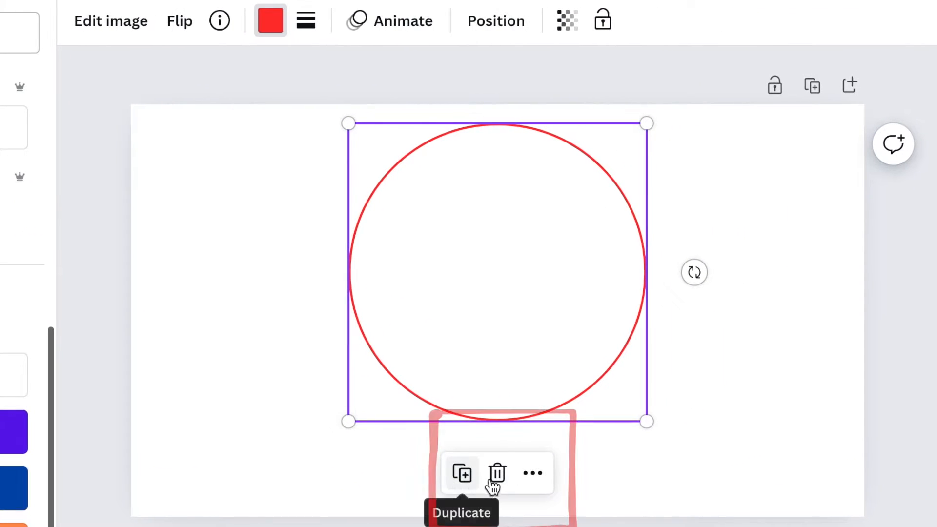
- Duplicate the red circle with each copy shifted slightly lower and horizontally centred, making a stack of five overlapping circles
left_click(462, 473)
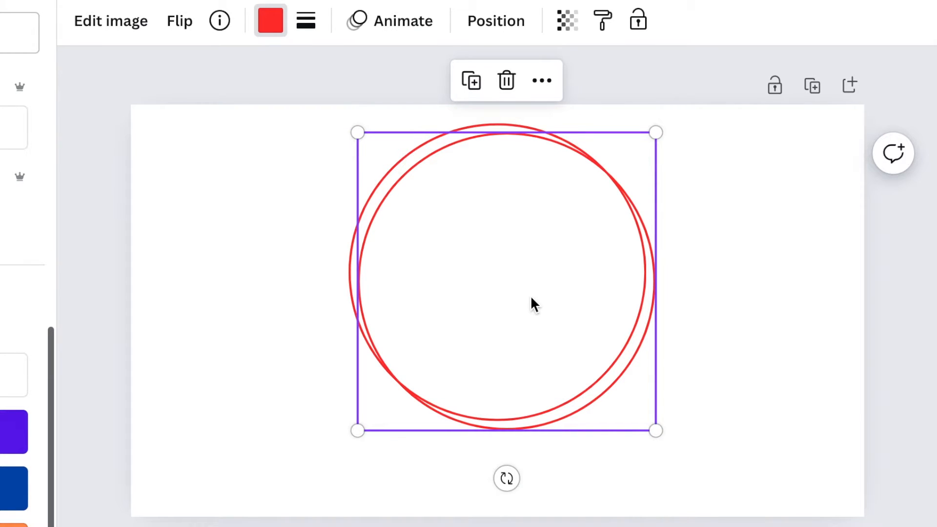
left_click_drag(527, 303, 523, 309)
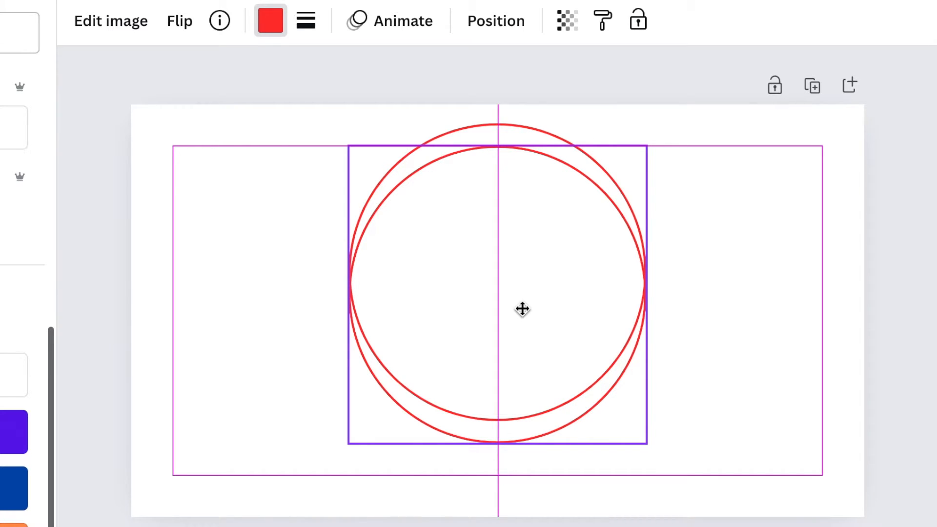
left_click_drag(523, 309, 522, 308)
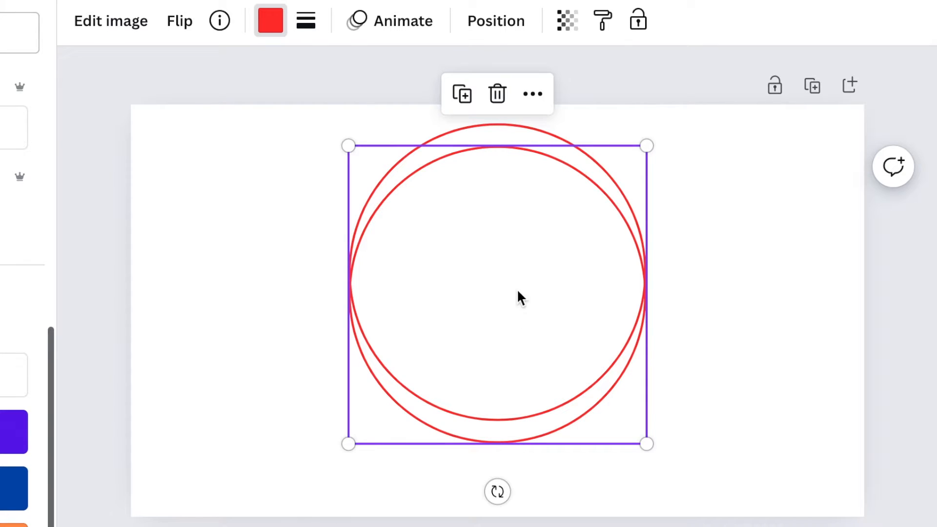
left_click(462, 95)
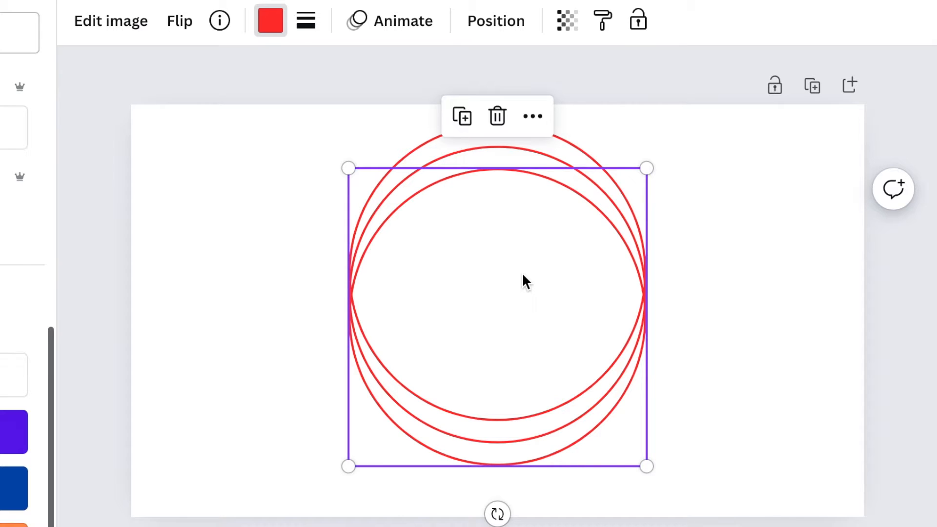
left_click(462, 116)
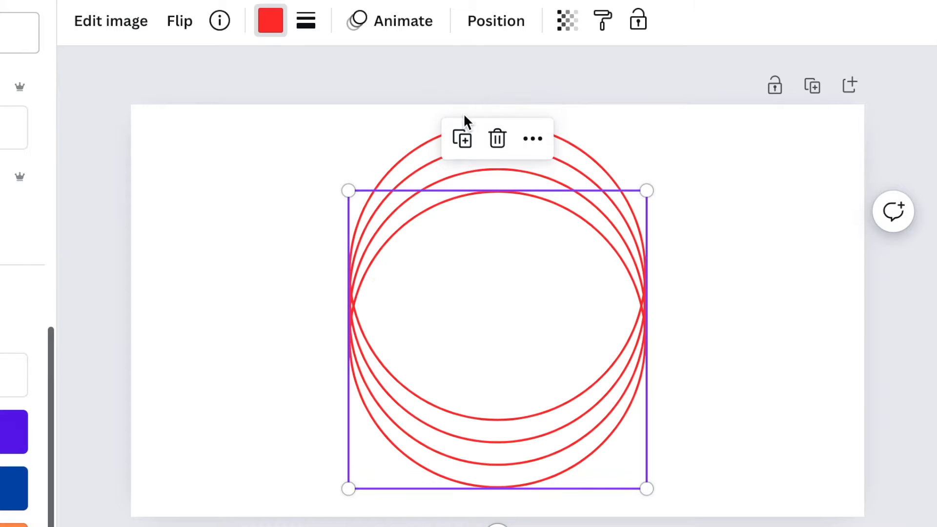
left_click(700, 364)
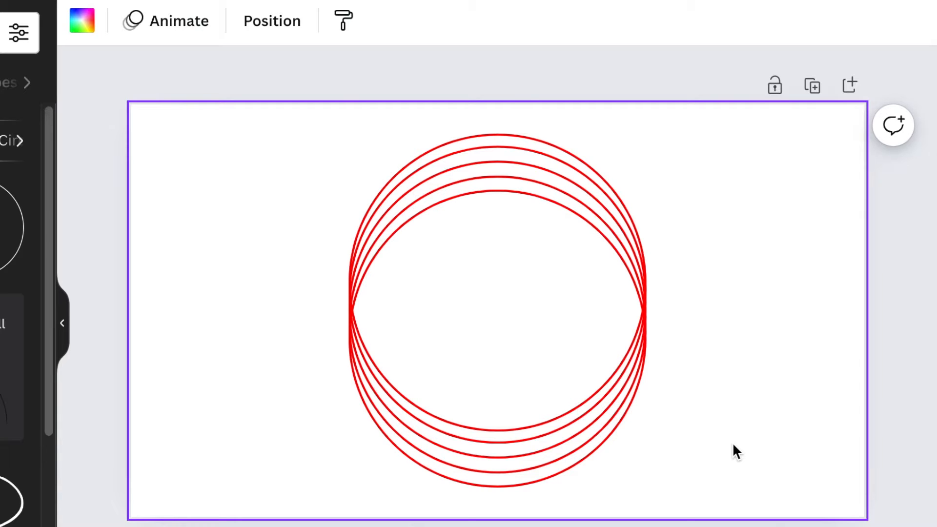
- Add a text box to the right of the circles containing the letter W and enlarge it to font size 147
key("t")
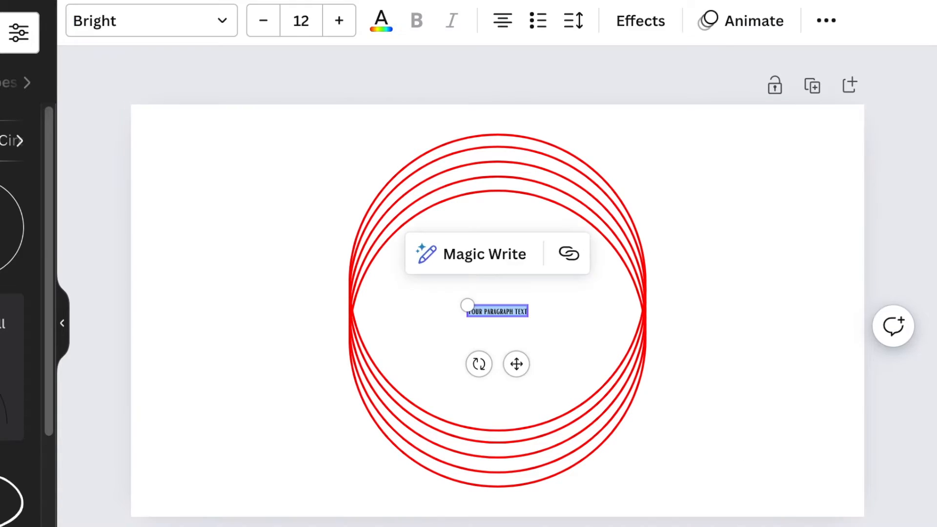
left_click_drag(516, 364, 776, 396)
left_click_drag(726, 338, 663, 300)
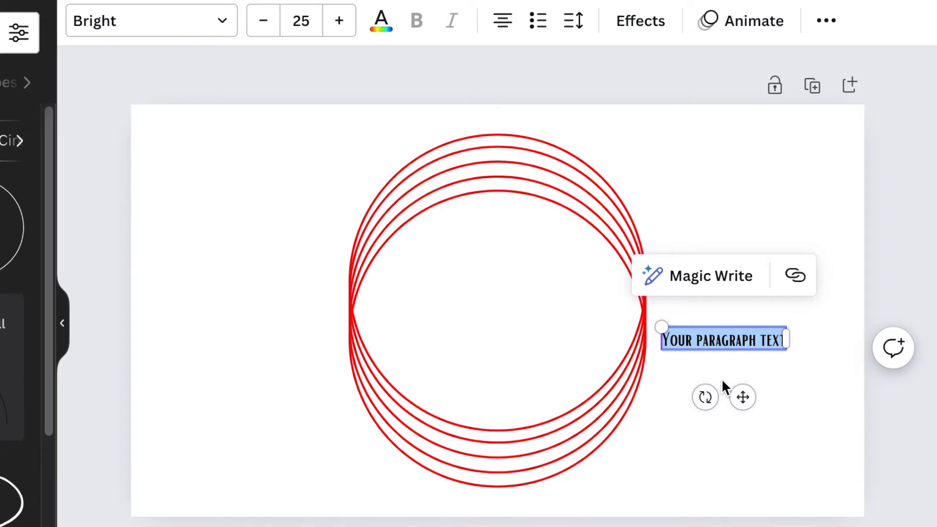
type("W")
left_click_drag(714, 324, 600, 248)
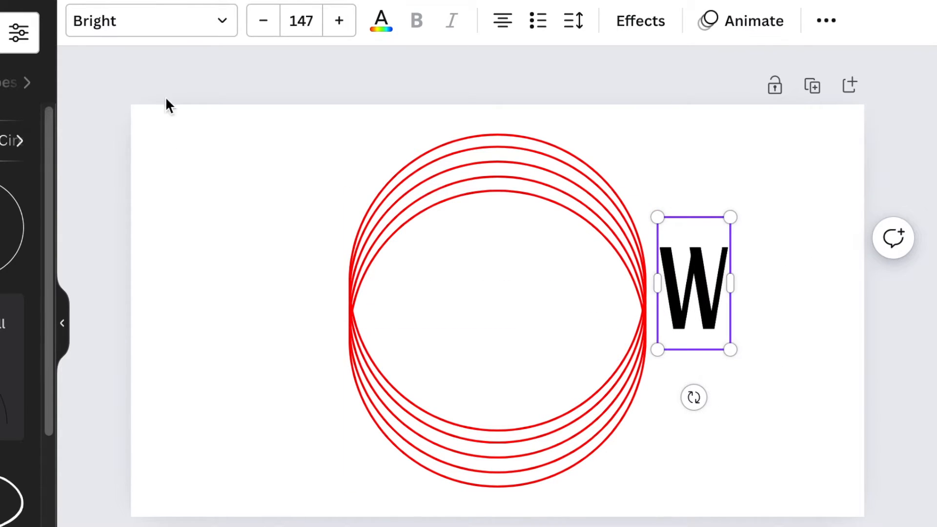
- Search the fonts for MEGRIM and apply the Megrim font to the letter W
left_click(224, 24)
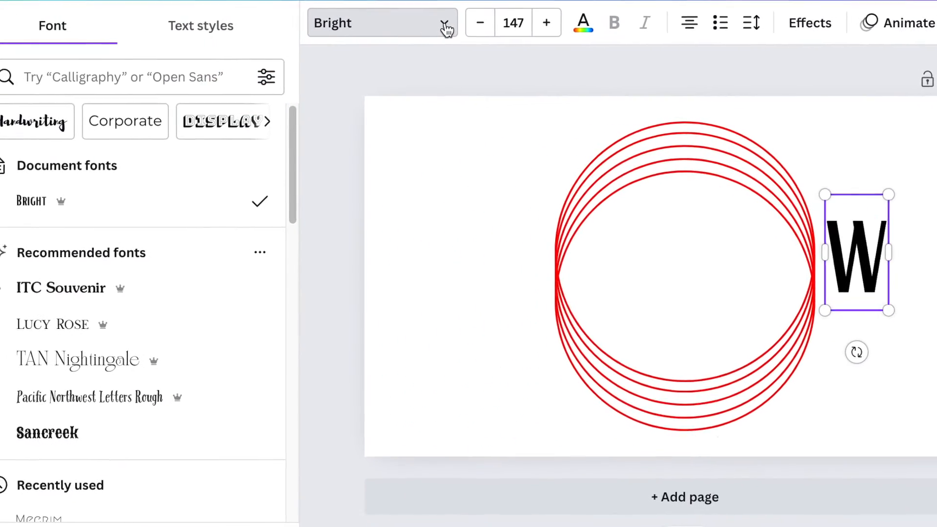
left_click(1, 77)
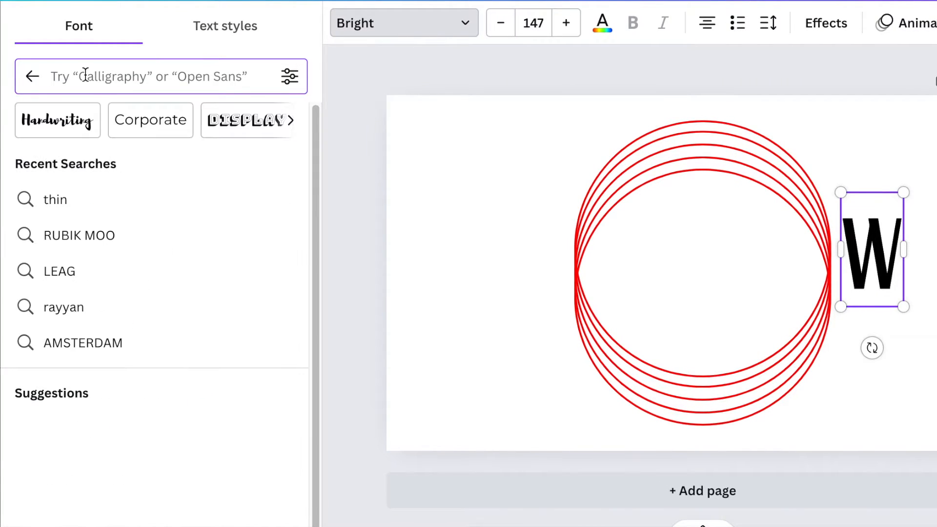
type("MEGRIM")
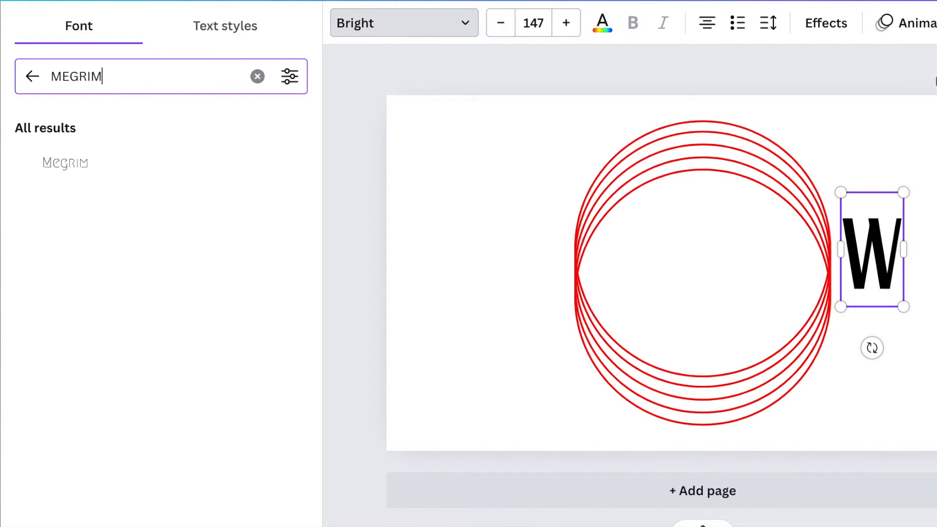
left_click(64, 166)
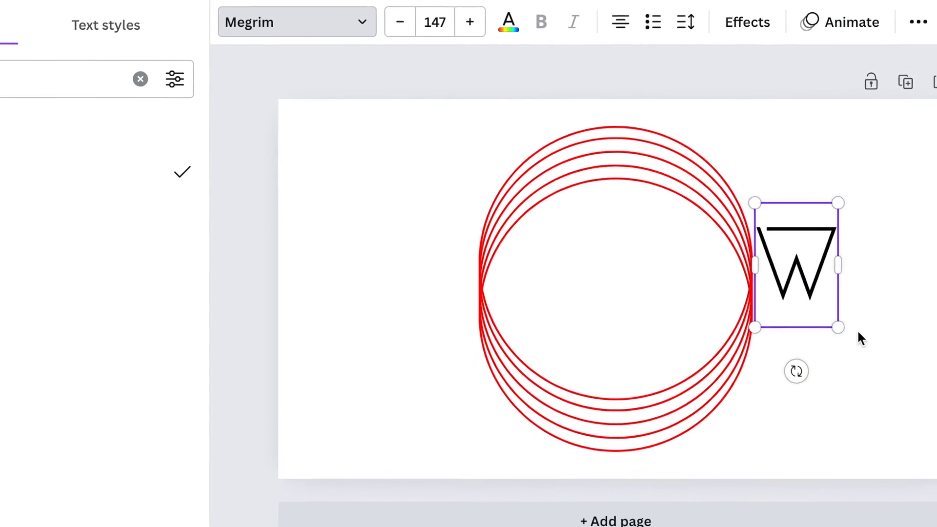
- Enlarge the W to font size 271 and move it inside the circles, left of their centre
left_click_drag(838, 328, 891, 407)
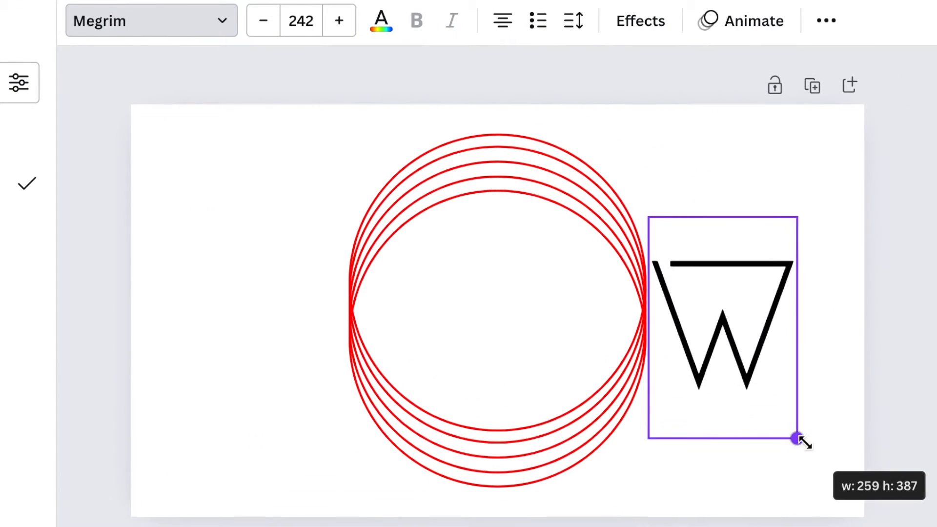
left_click_drag(805, 443, 820, 464)
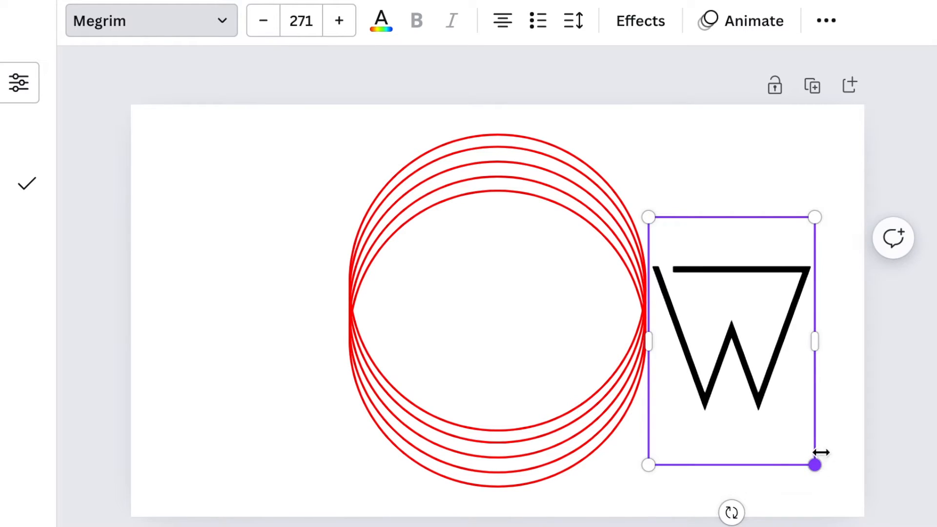
left_click(843, 388)
left_click_drag(771, 359, 503, 341)
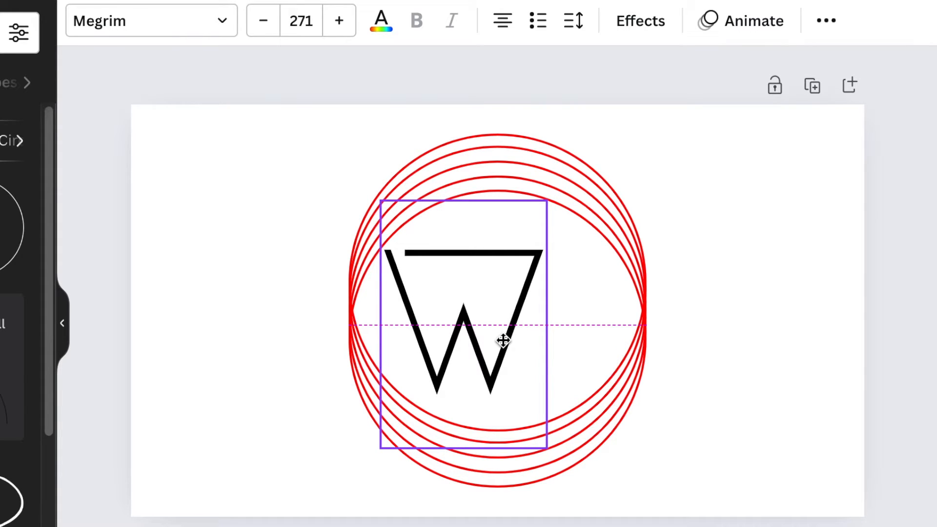
left_click_drag(503, 340, 503, 340)
- Change the W's colour to light grey from the default solid colours
left_click(382, 21)
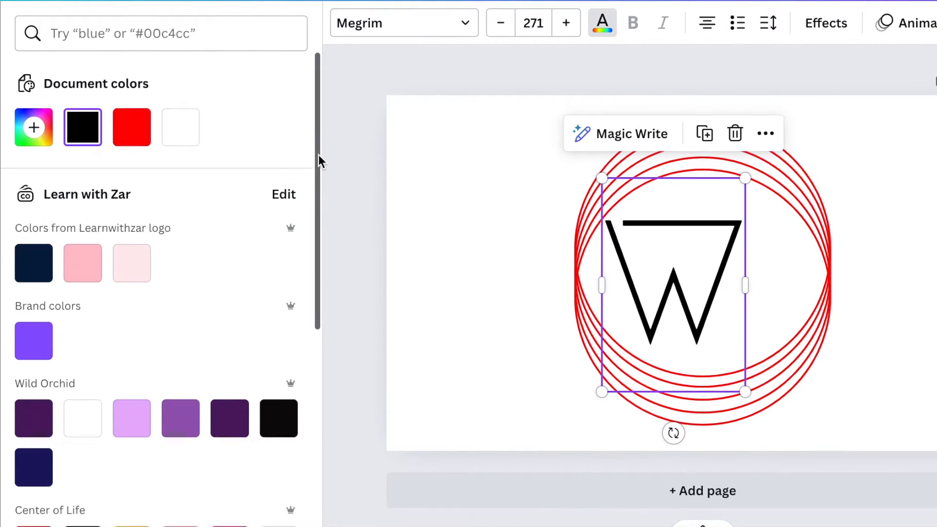
left_click_drag(318, 154, 335, 435)
left_click(228, 328)
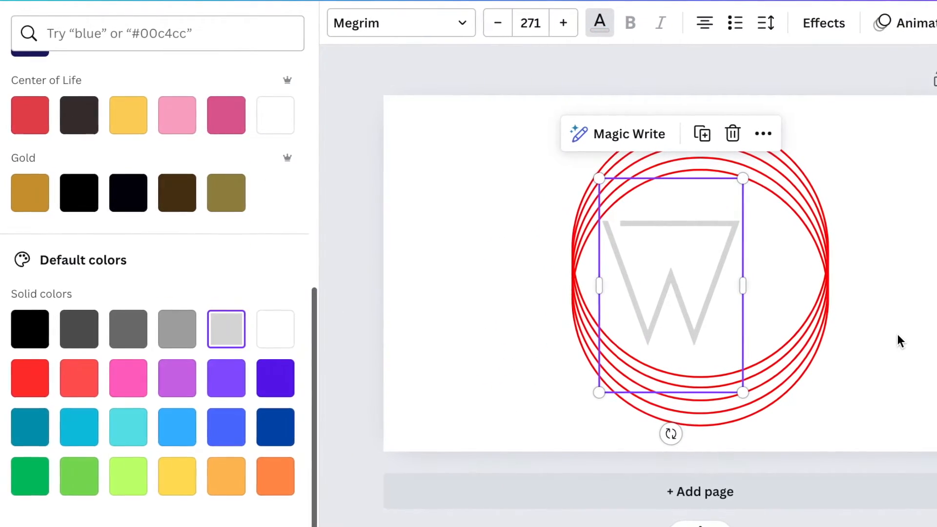
left_click(898, 334)
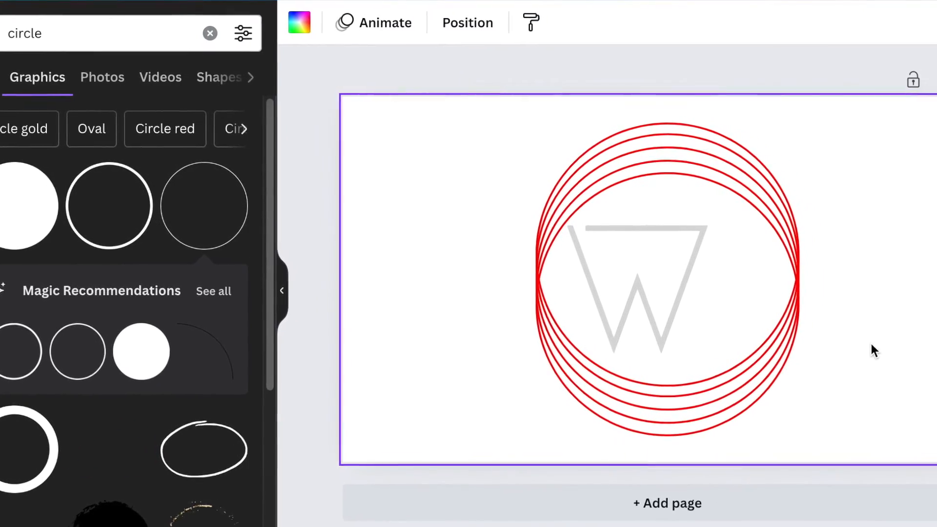
- Duplicate the W, shift the copy to the right at the same height and change its text to L
left_click(639, 285)
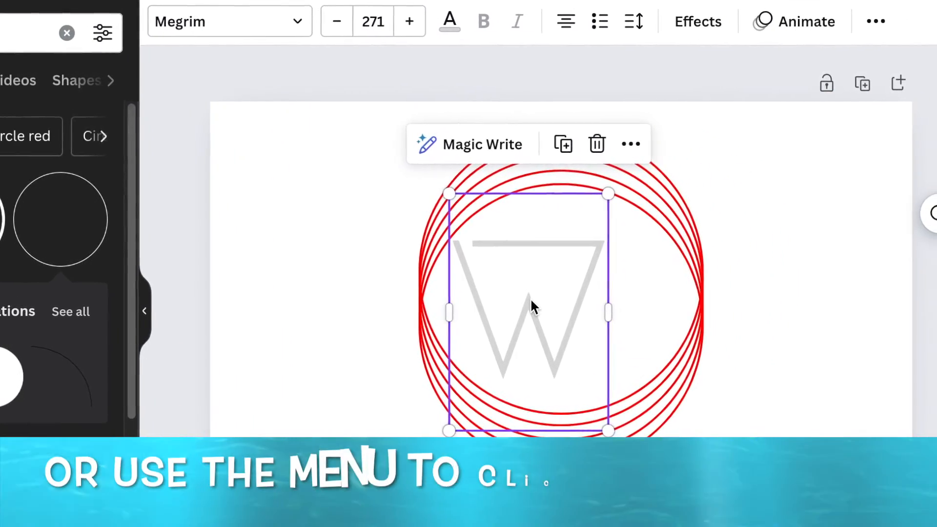
mouse_move(532, 300)
left_mouse_down()
mouse_move(595, 307)
mouse_move(538, 308)
left_mouse_up()
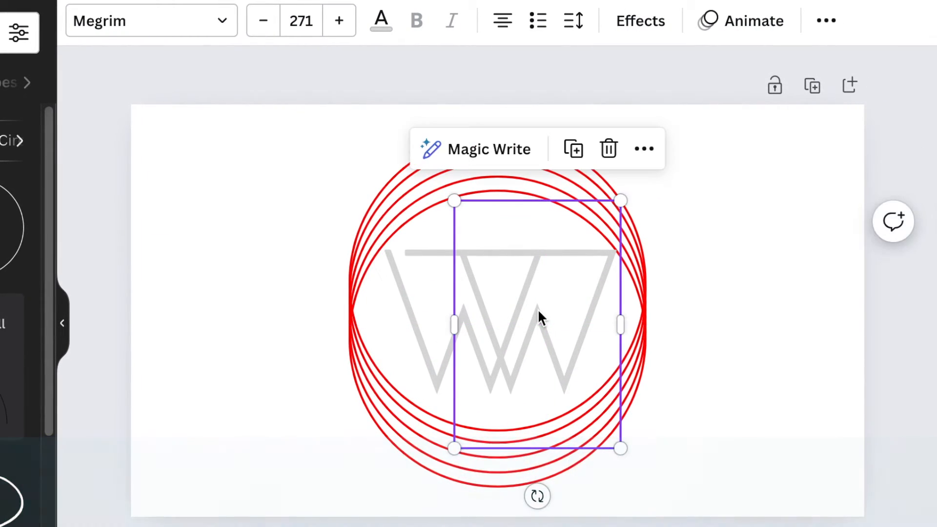
double_click(538, 311)
type("L")
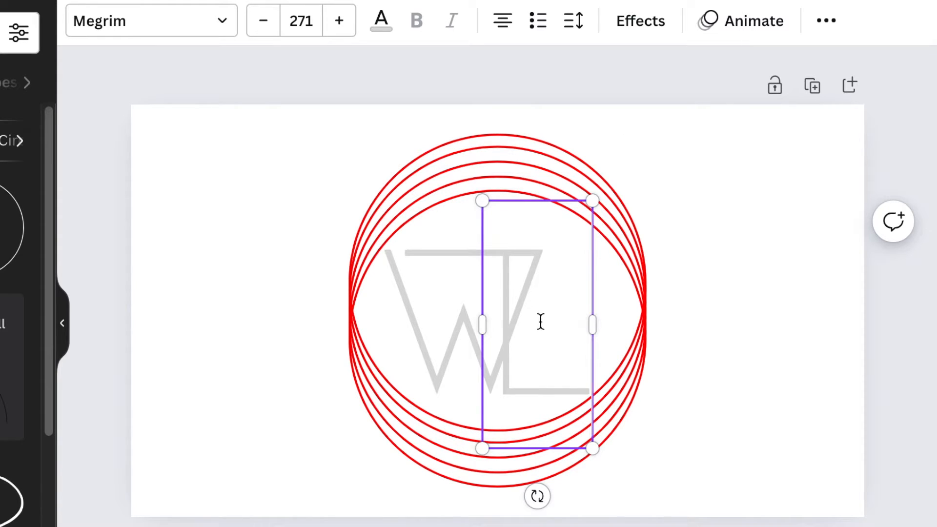
- Move the L to the right of the W, level with it and crossing the circles' right edge
left_click(747, 373)
left_click_drag(555, 343, 625, 337)
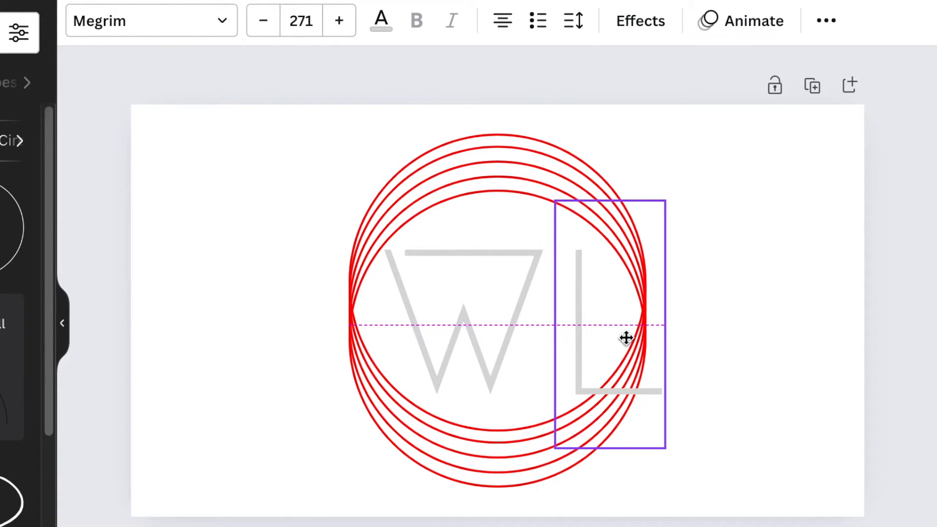
left_click(762, 447)
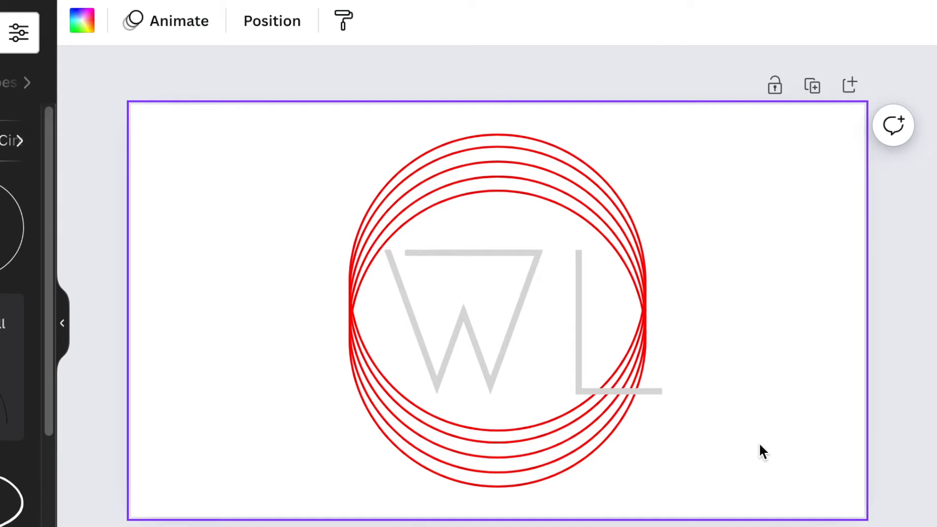
- Add a rectangle, shrink it to a small narrow upright bar and place it over the W's lower right tip
key("r")
left_click_drag(557, 249, 462, 322)
left_click_drag(466, 420, 511, 448)
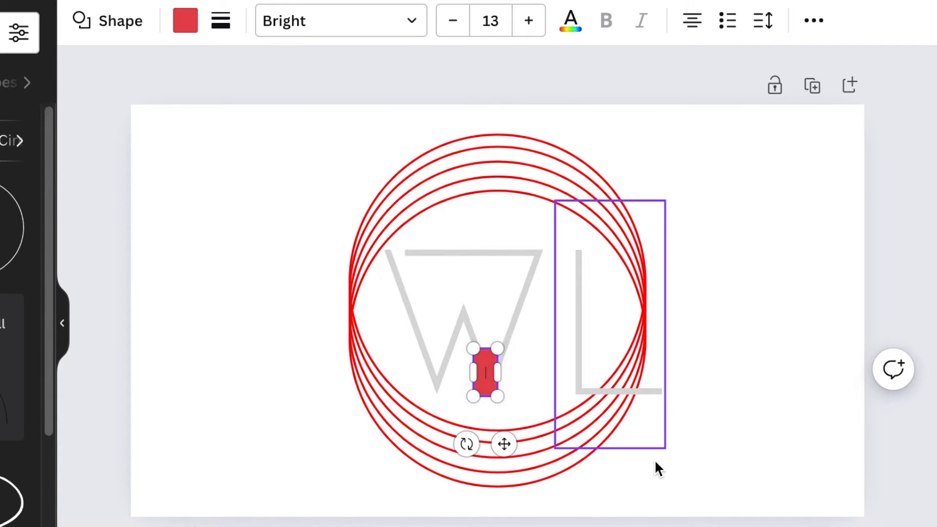
- Nudge the red bar slightly to the right over the W's lower right tip and narrow it from its right side
left_click(793, 281)
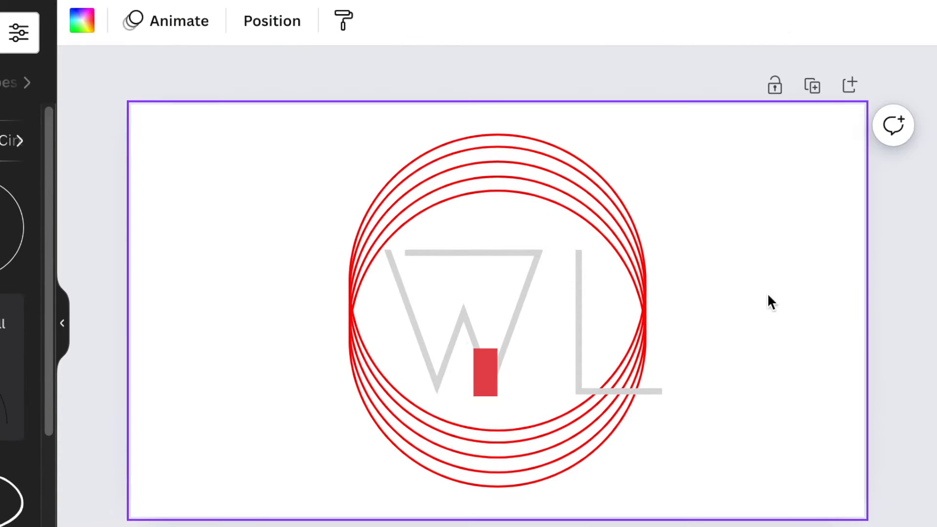
left_click(483, 383)
key("Right")
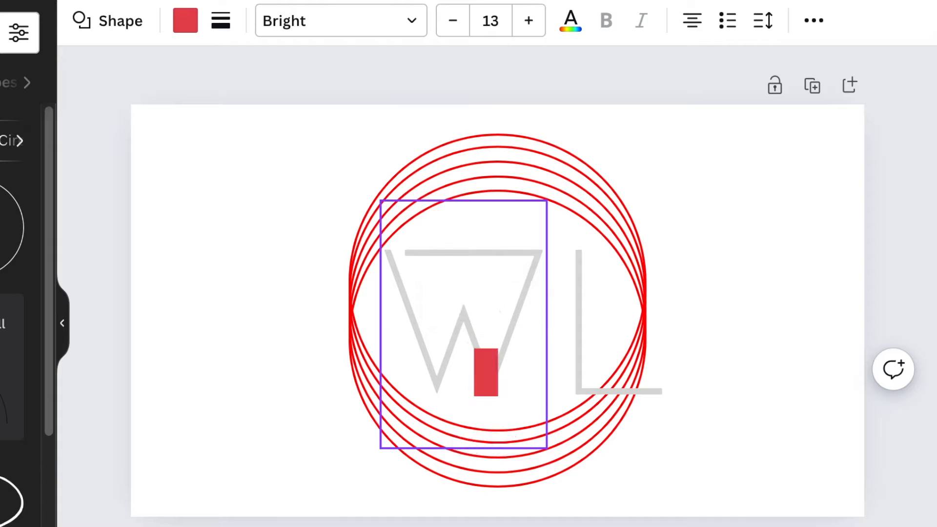
key("Right")
key("Right")
key("Right")
key("Right")
key("Right")
key("Right")
key("Right")
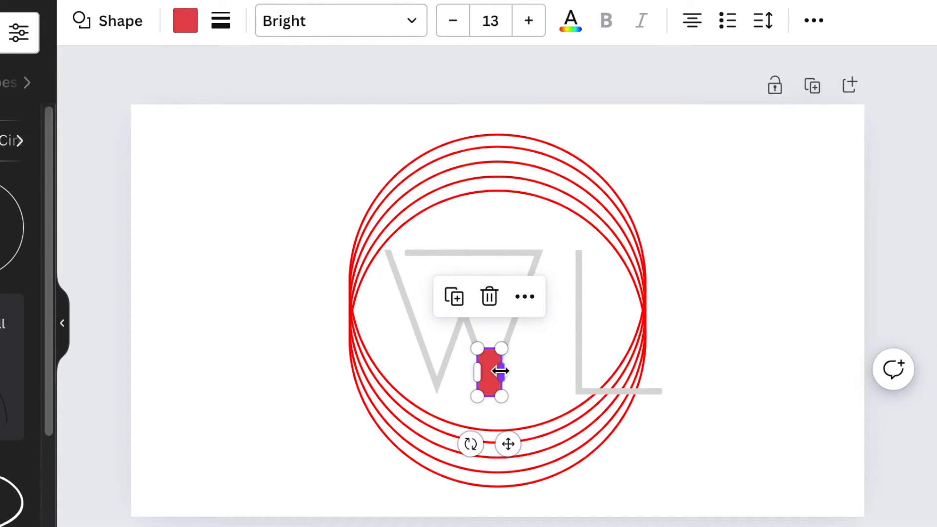
left_click_drag(498, 371, 485, 370)
- Nudge the narrowed bar further right to cover the W's lower right tip and change its fill to white
left_click(698, 468)
left_click(482, 372)
key("Right")
key("Right")
key("Right")
key("Right")
key("Right")
key("Right")
key("Right")
key("Right")
key("Right")
key("Right")
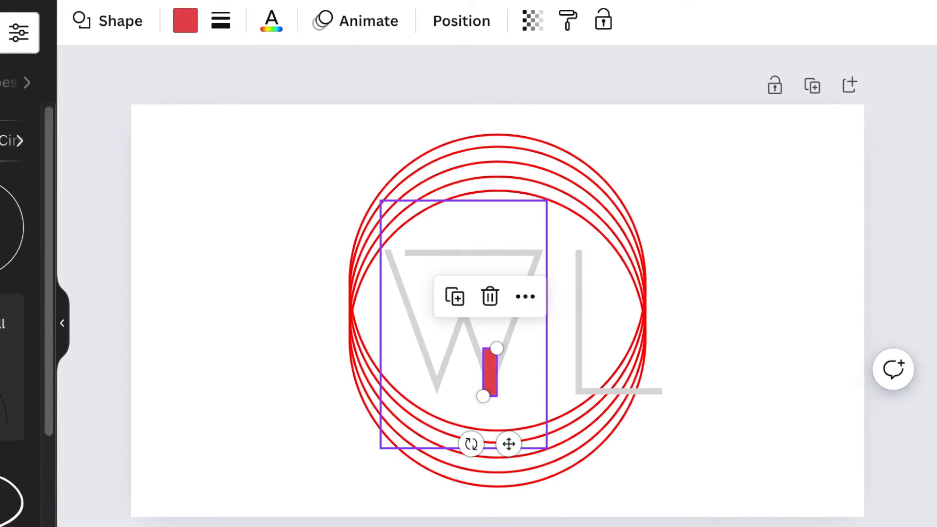
left_click(184, 28)
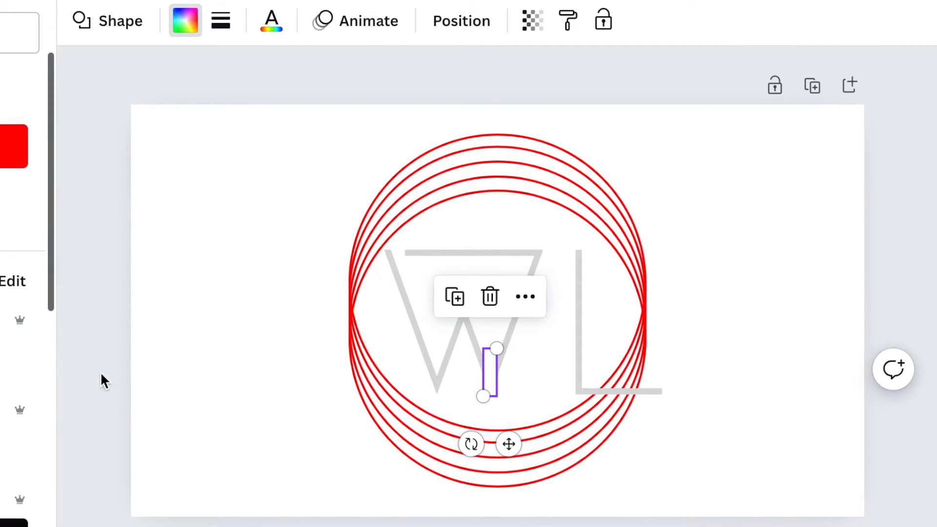
left_click(189, 427)
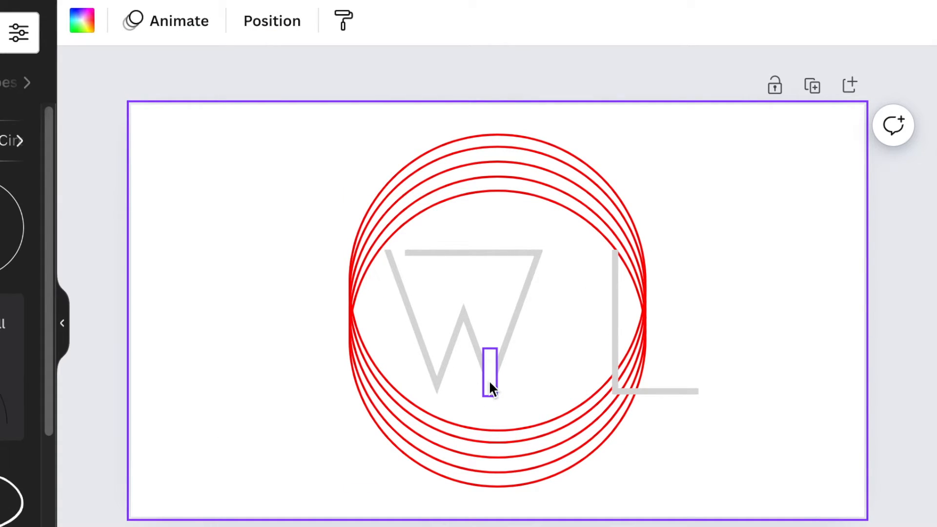
- Duplicate the white bar and place the copy straight above the original, across the W's top horizontal line
left_click(488, 379)
left_click(454, 297)
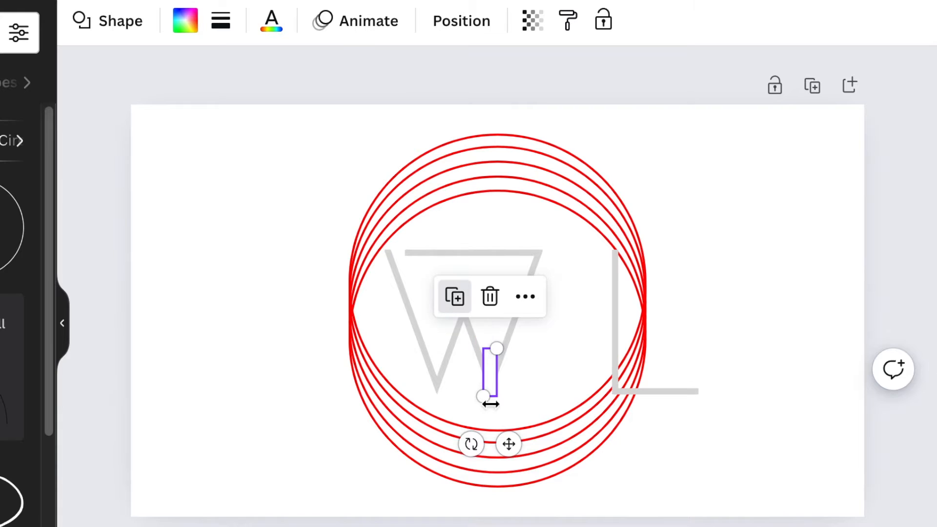
left_click_drag(518, 455, 509, 341)
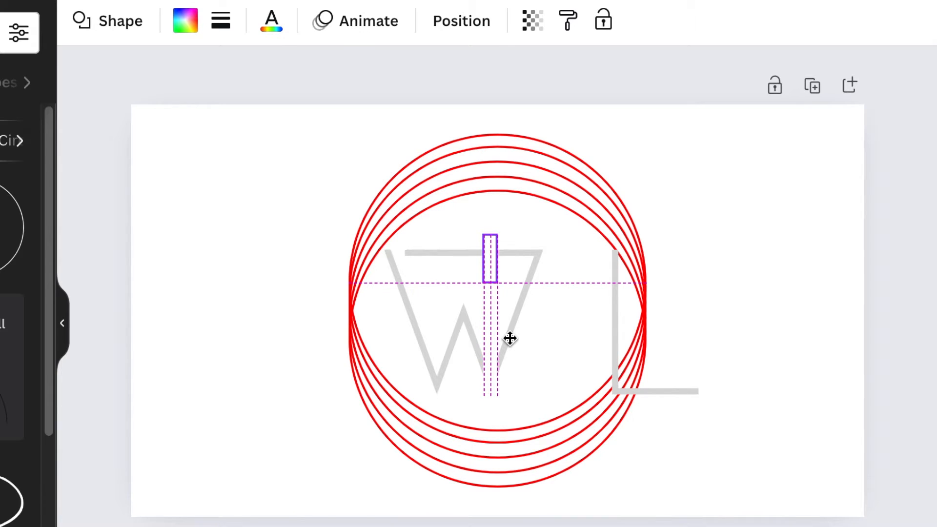
left_click_drag(510, 338, 511, 342)
left_click(746, 460)
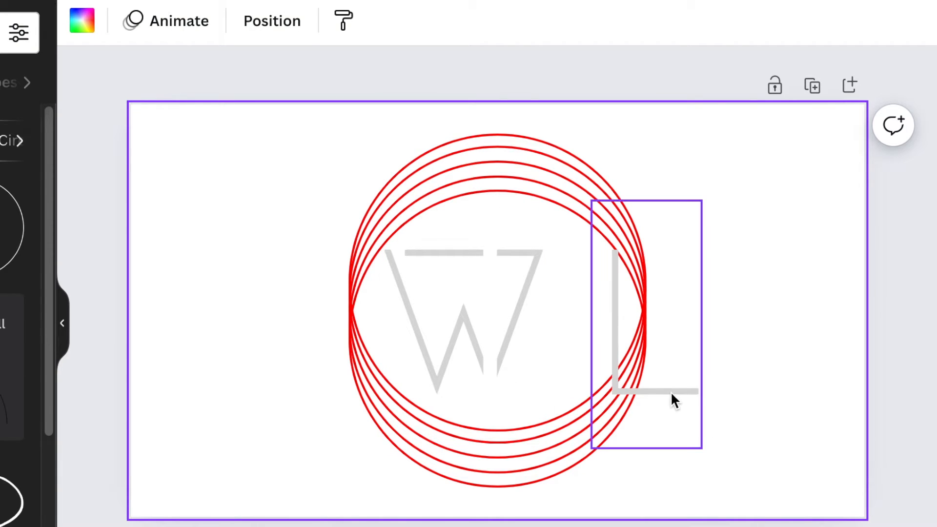
- Move the L into the gaps in the W and nudge it right and down to line up with the W's base
left_click_drag(672, 368, 547, 352)
key("Escape")
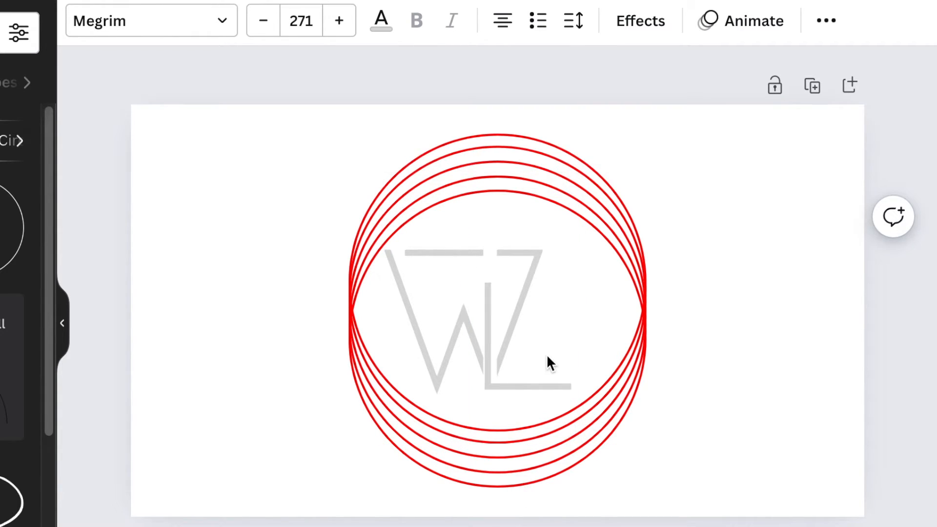
key("Right")
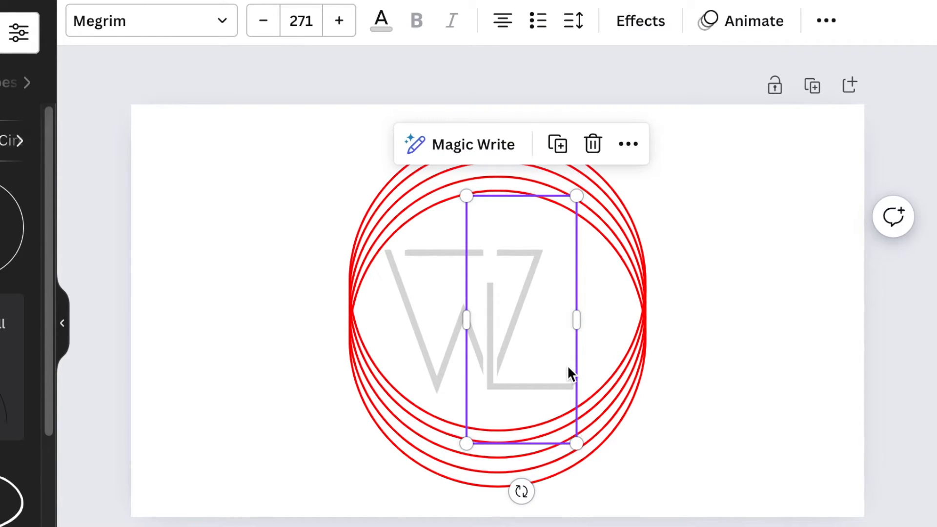
key("Down")
key("Down")
key("Down")
key("Down")
key("Down")
key("Down")
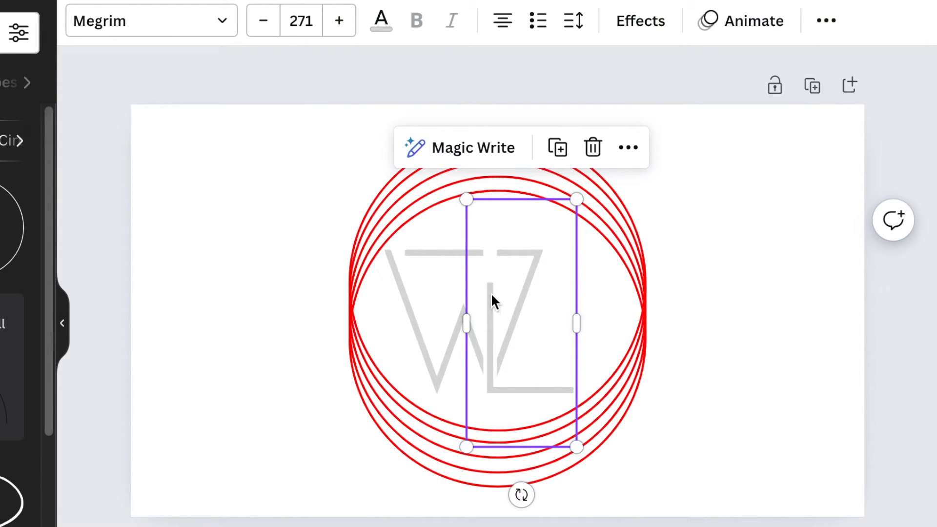
- Bring the L to the front, above the white bars
left_click(630, 149)
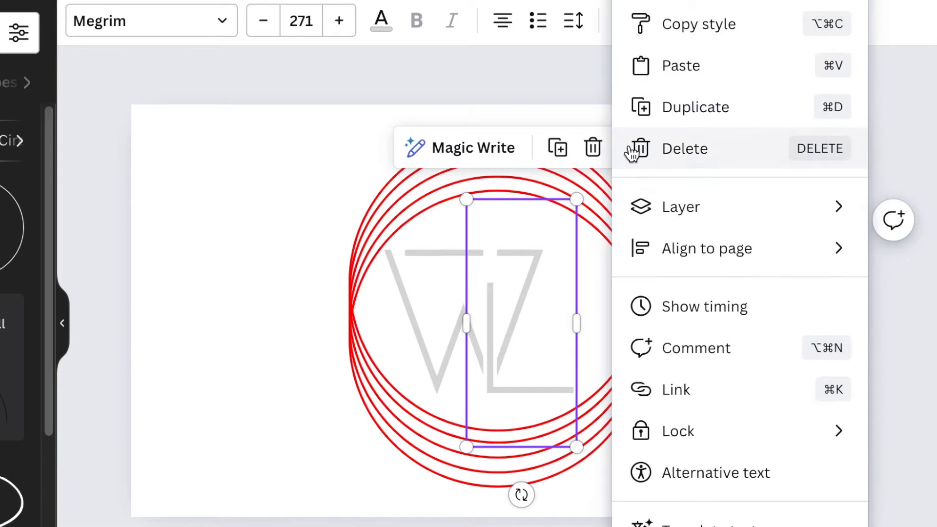
mouse_move(668, 224)
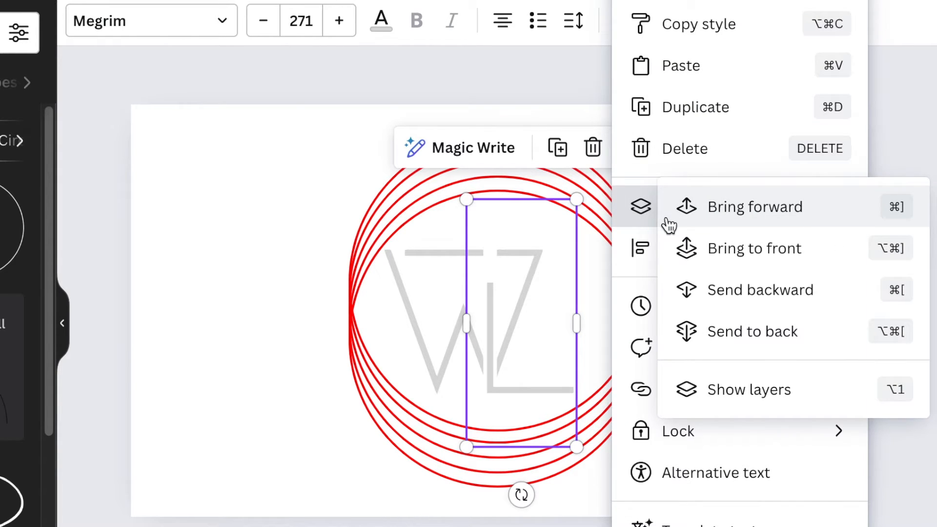
left_click(741, 250)
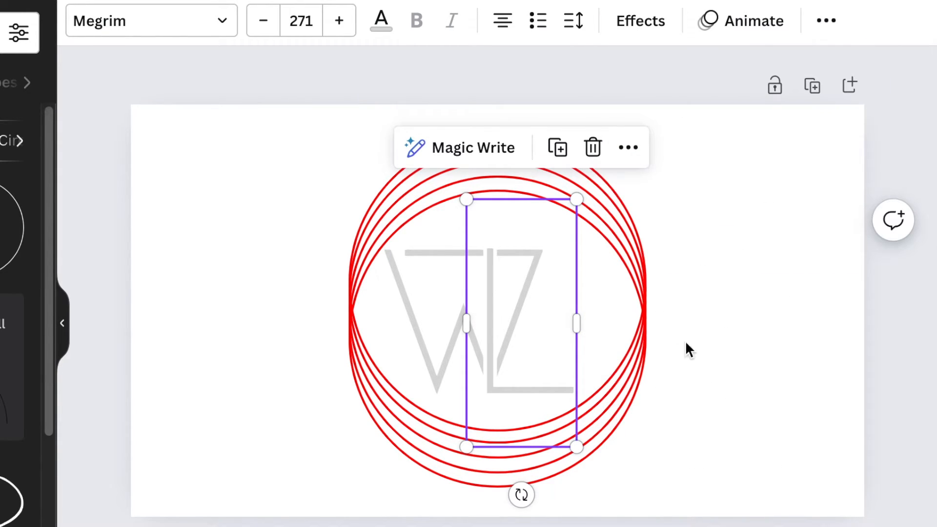
left_click(738, 438)
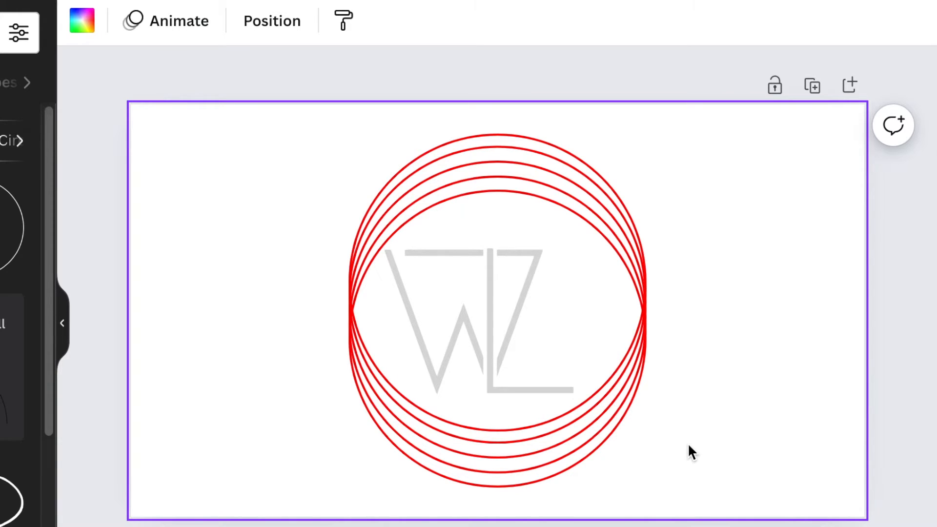
- Shift all the red circles together slightly to the left, at the same height, to centre them around the letters
left_click_drag(625, 332, 611, 333)
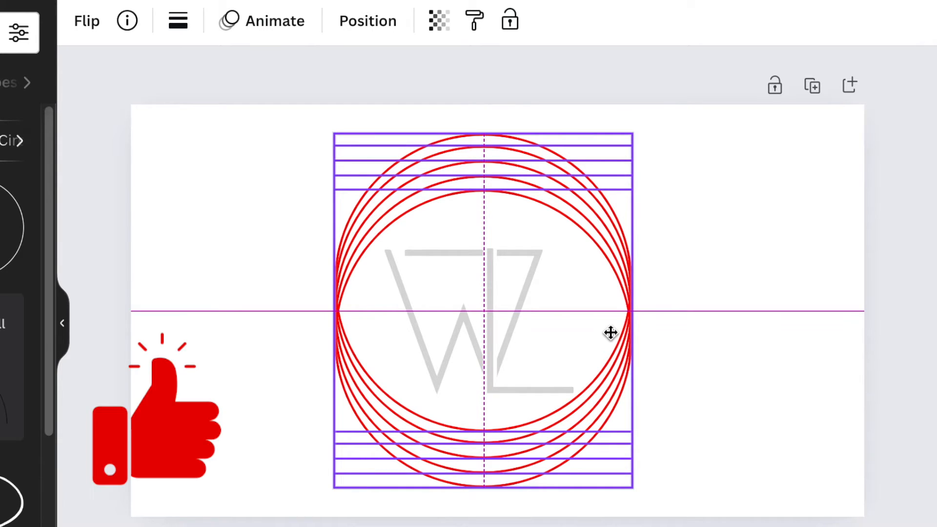
left_click_drag(611, 333, 609, 330)
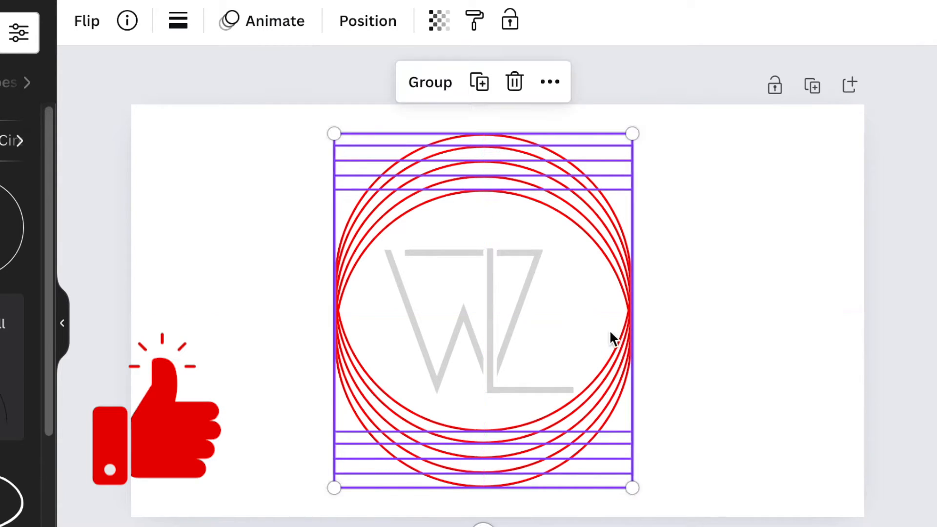
left_click(762, 423)
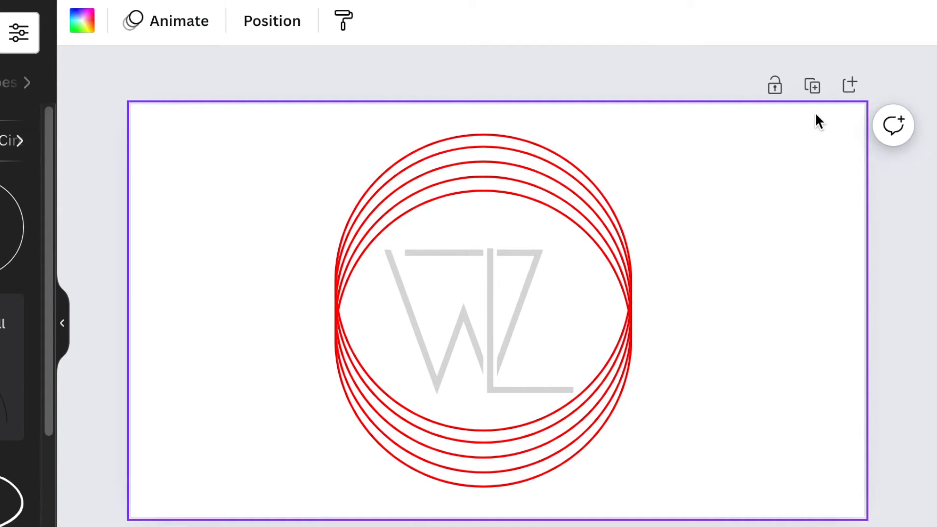
- Duplicate the page and give the copy a black background
left_click(813, 87)
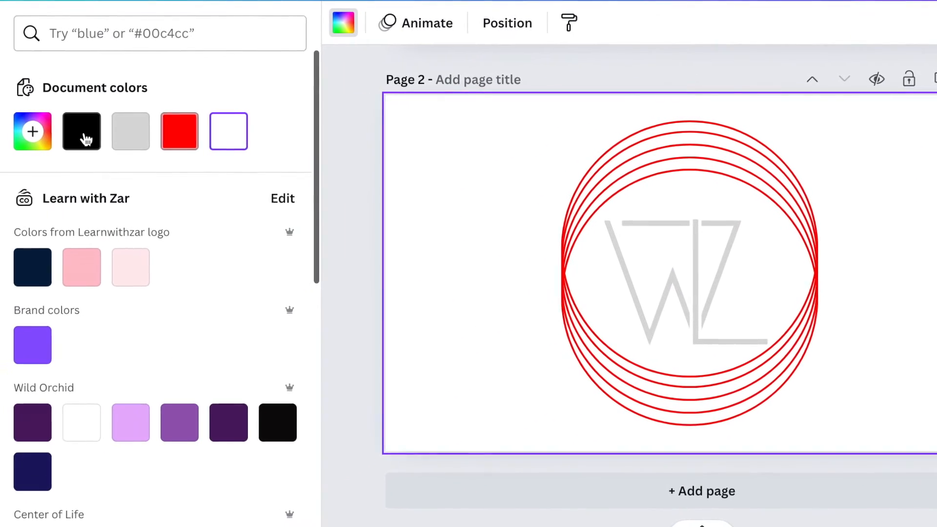
left_click(84, 136)
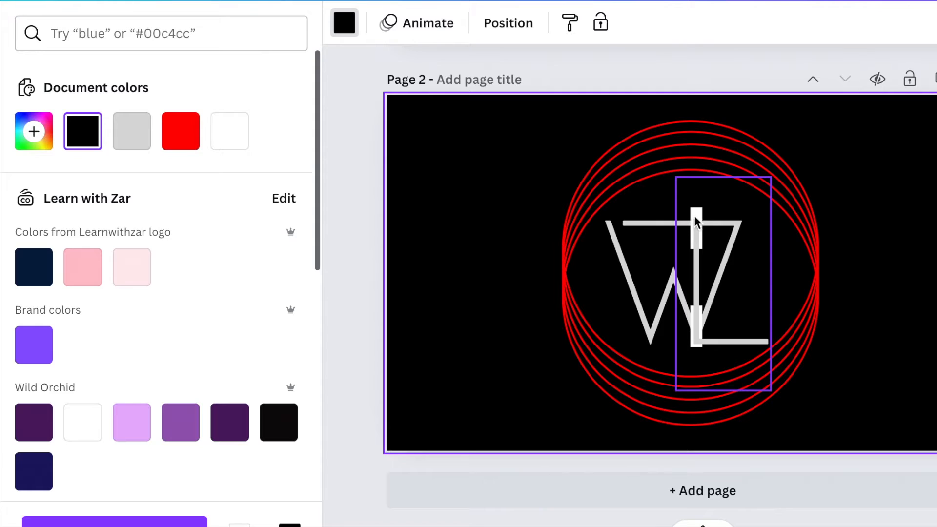
- Select the upper white bar on page 2 from the layers and change its fill to black (#000000)
left_click(699, 216)
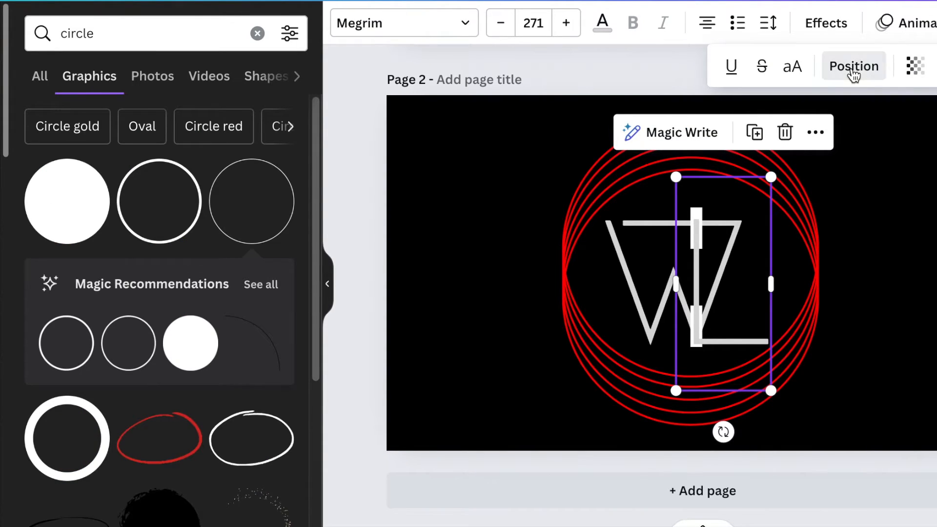
left_click(852, 68)
left_click(236, 33)
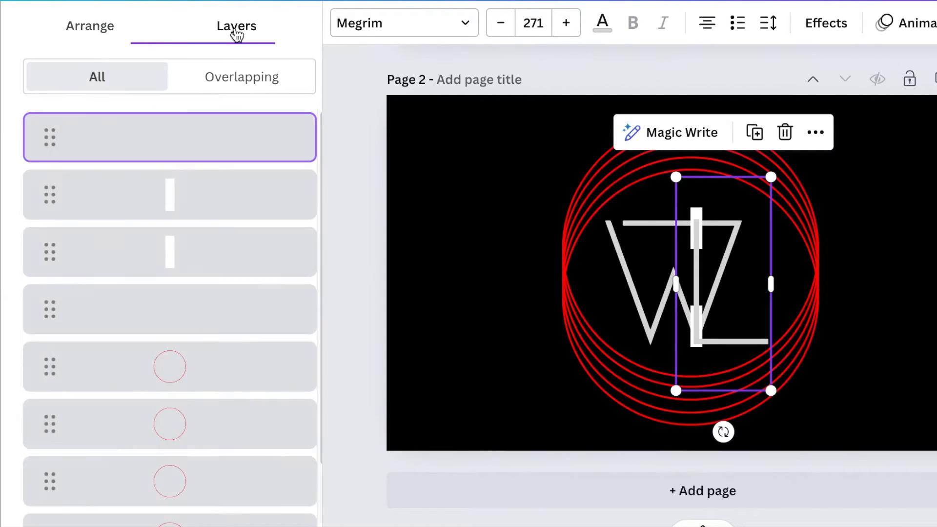
left_click(180, 202)
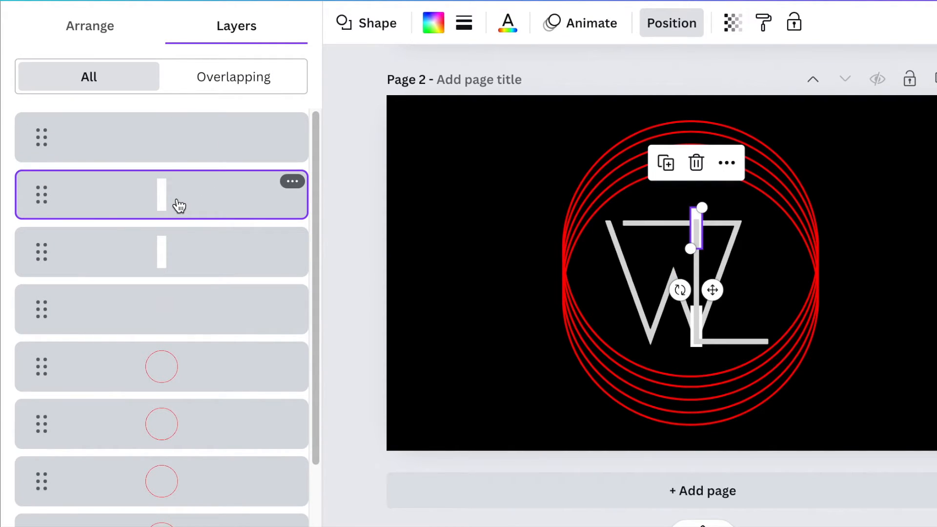
left_click(434, 23)
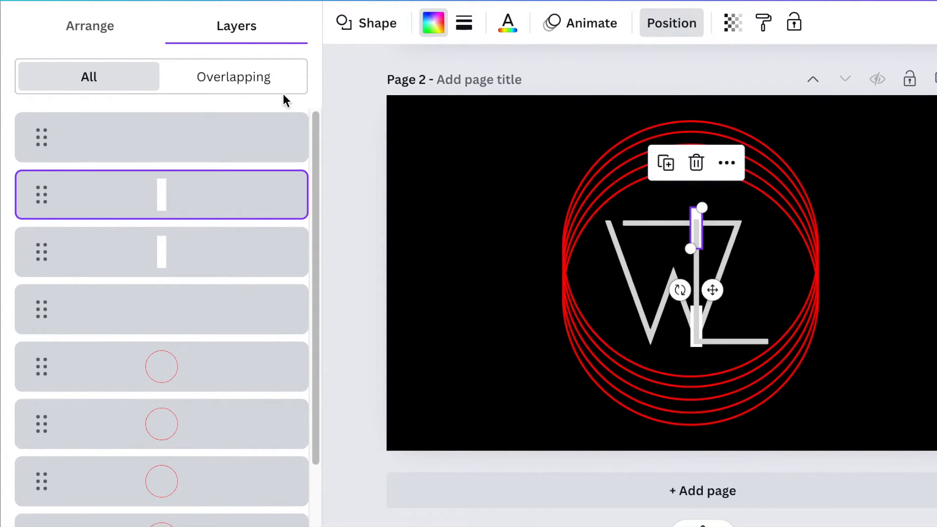
left_click(132, 131)
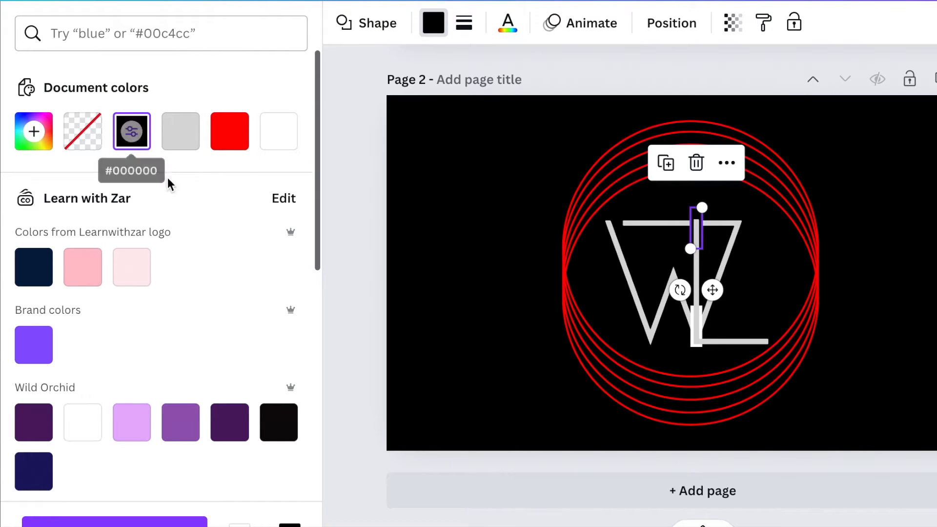
- Select the lower white bar on page 2 from the layers and change its fill to black
left_click(645, 30)
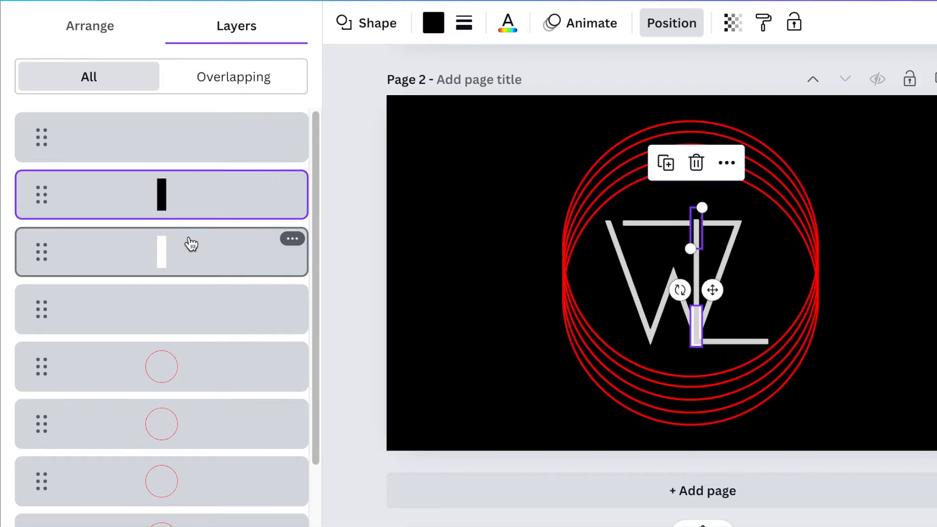
left_click(194, 256)
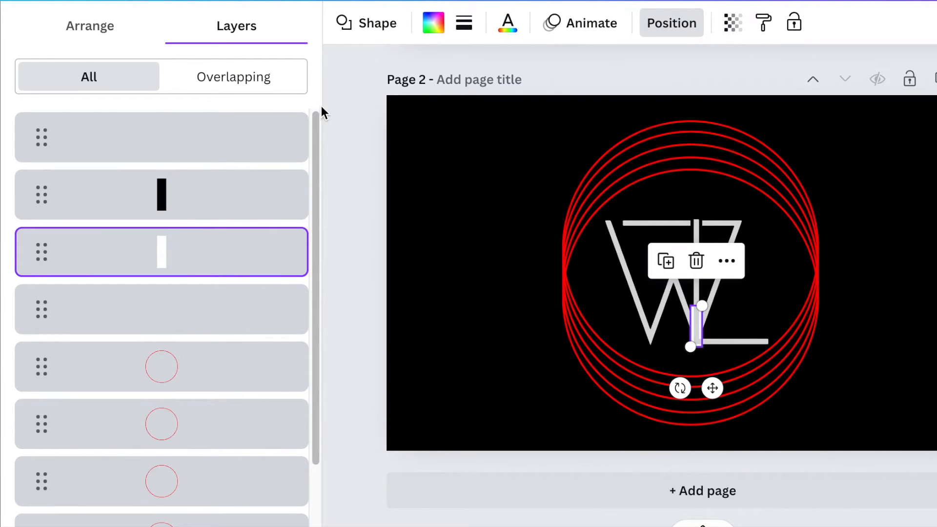
left_click(434, 23)
left_click(130, 131)
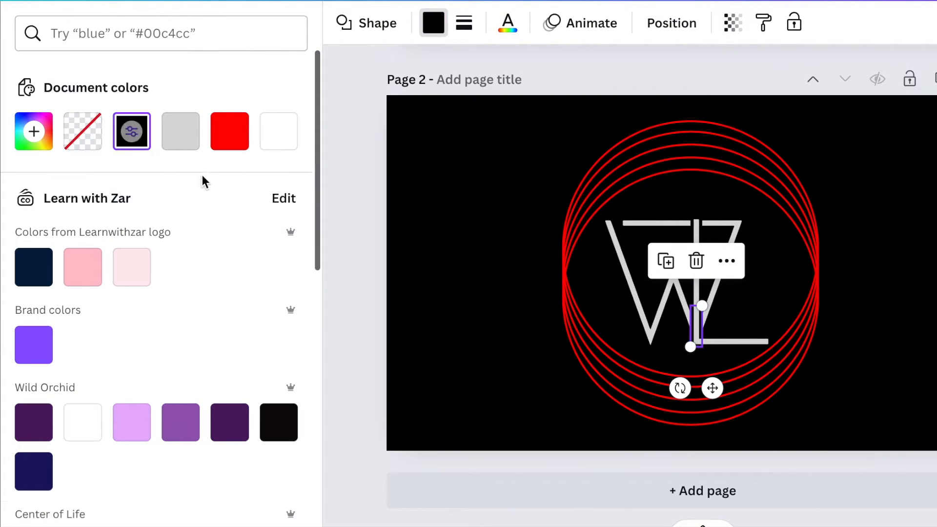
left_click(883, 377)
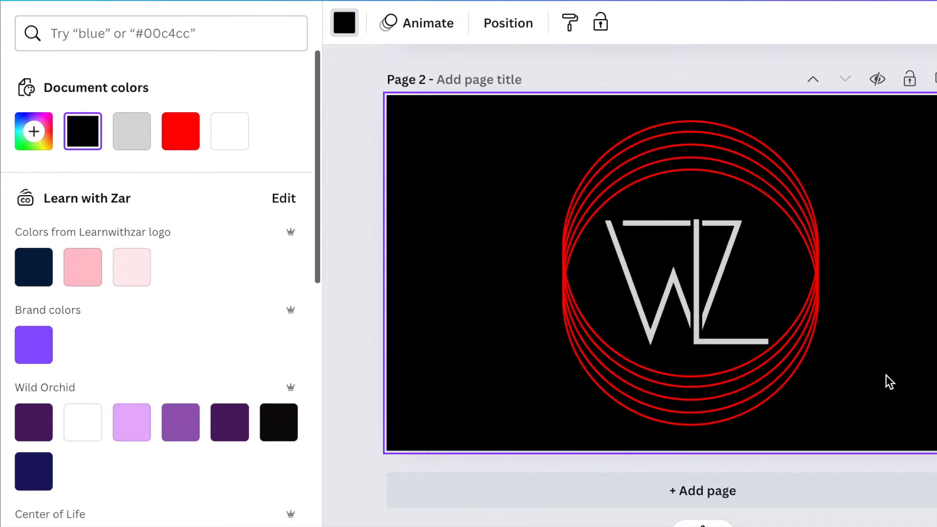
- Download only page 1 of the design as a PNG, leaving page 2 out of the page selection
scroll(887, 375, "up", 5)
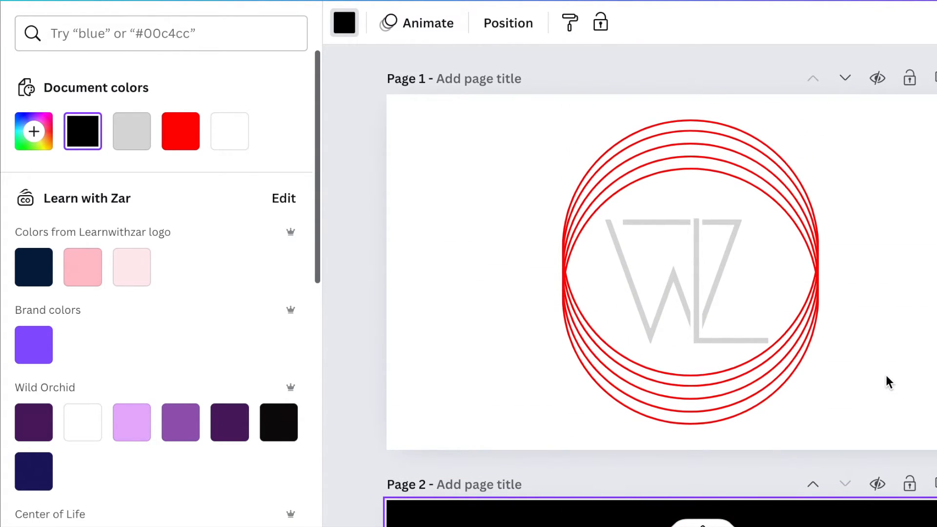
scroll(887, 375, "down", 5)
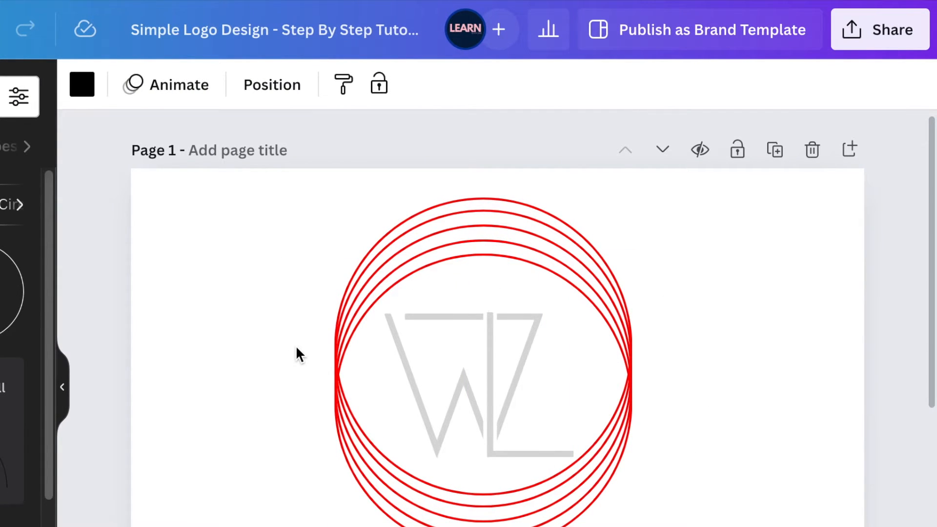
left_click(878, 35)
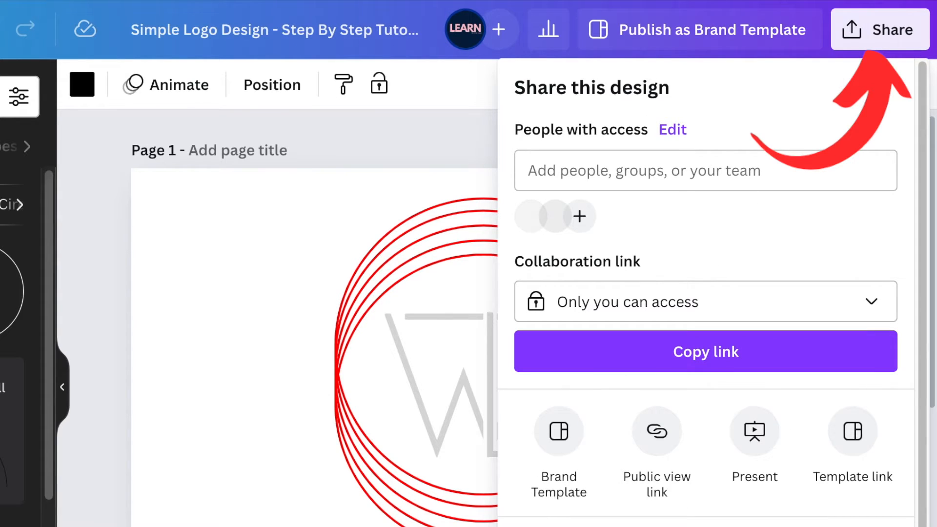
left_click(581, 526)
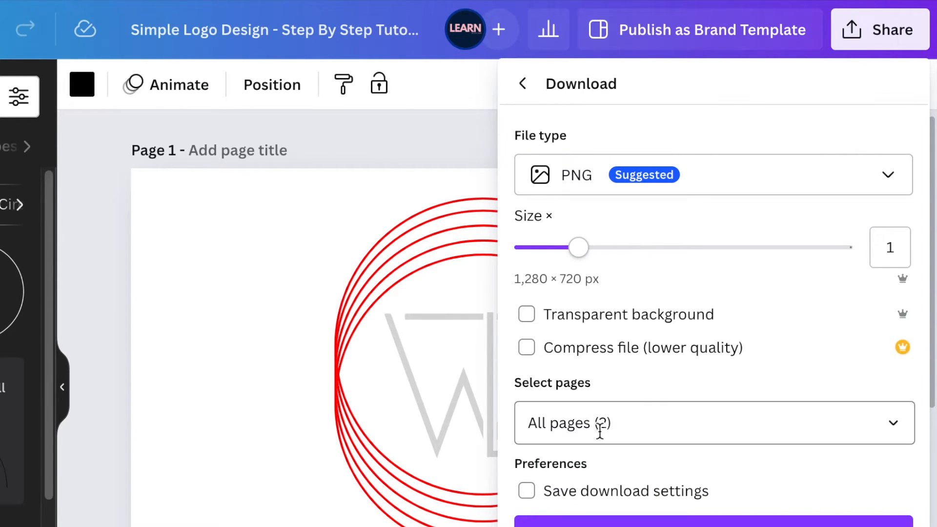
left_click(894, 432)
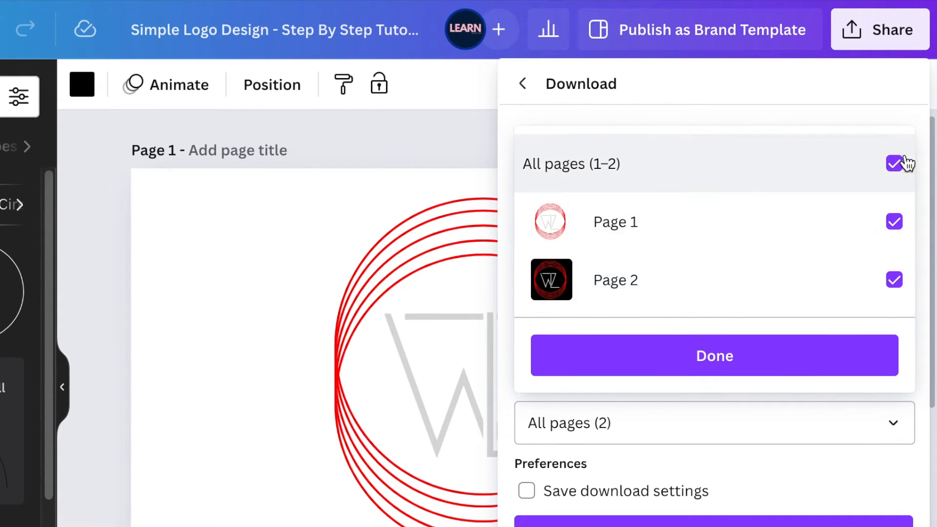
left_click(899, 167)
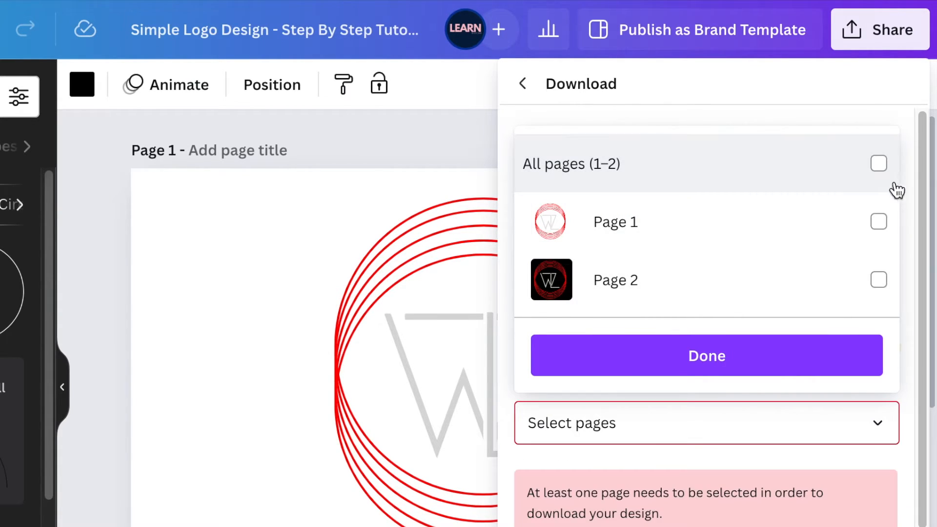
left_click(880, 226)
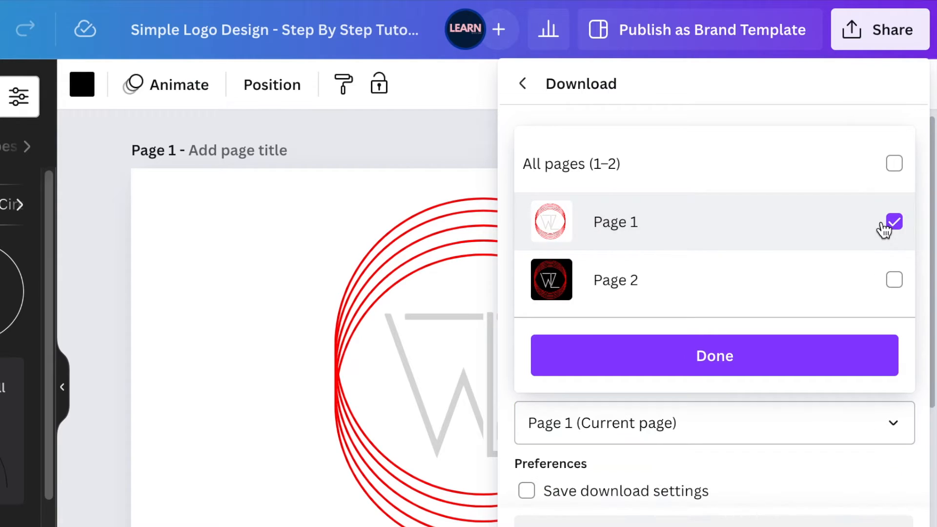
left_click(731, 360)
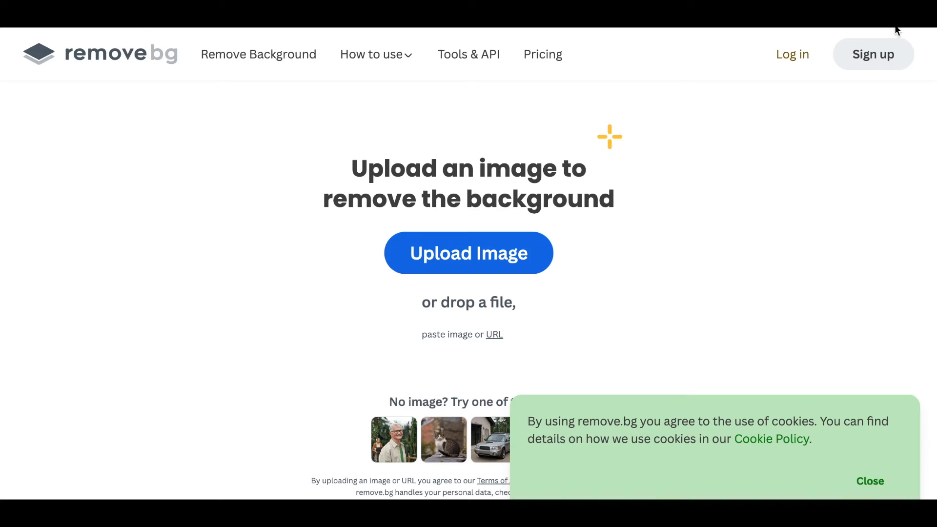
- Switch to remove.bg, upload the downloaded logo image to remove its background and download the cut-out
left_click(870, 13)
left_click_drag(787, 74, 486, 281)
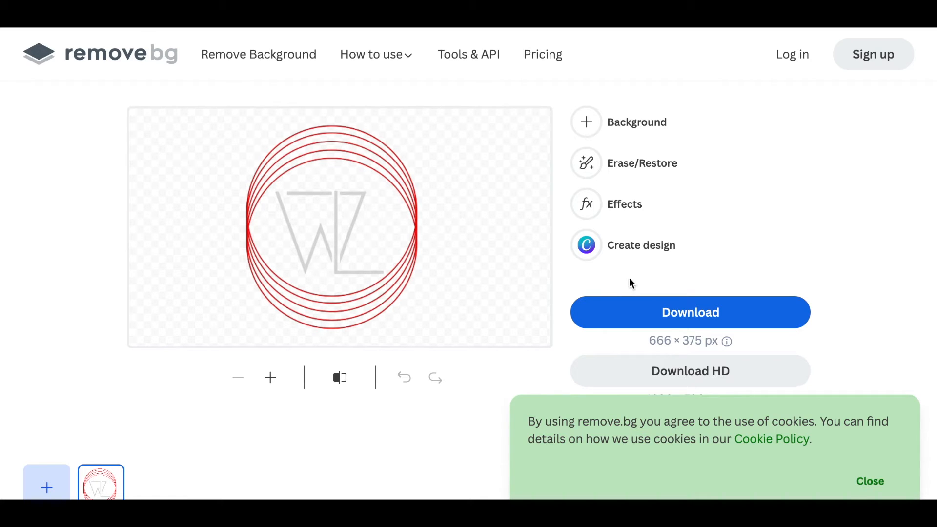
left_click(687, 319)
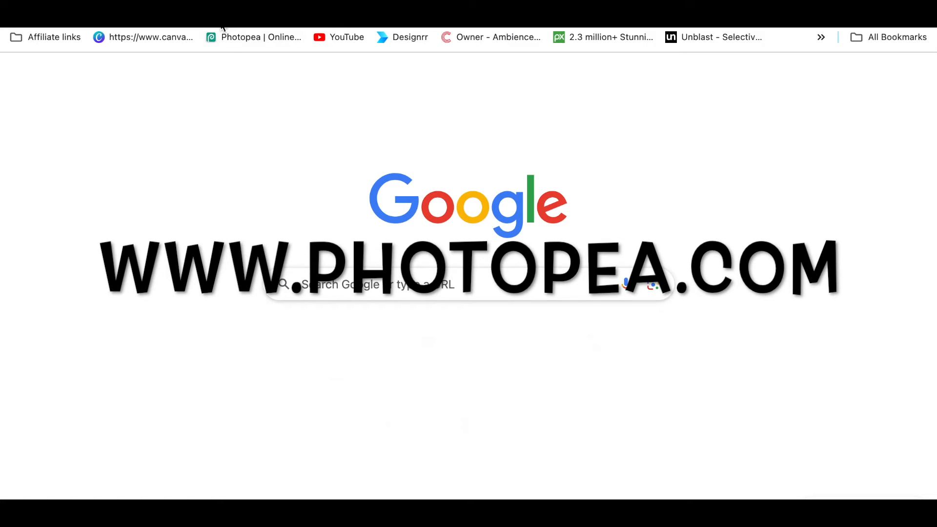
- Go to the Photopea website and close its introduction banner
type("W")
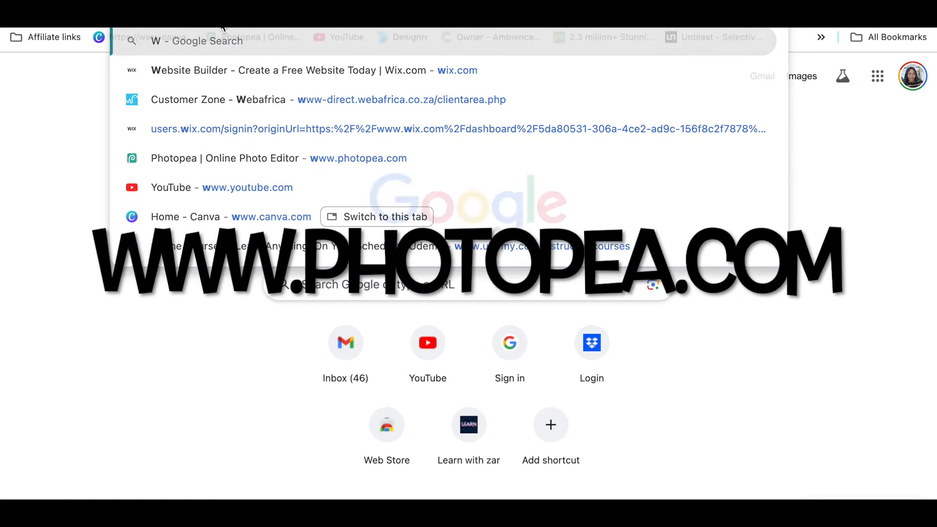
key("BackSpace")
type("P")
key("Return")
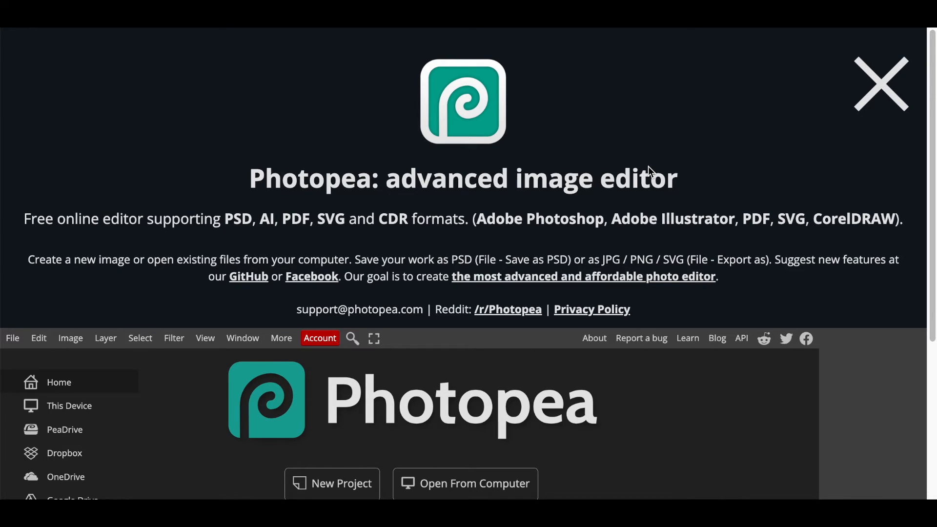
left_click(880, 90)
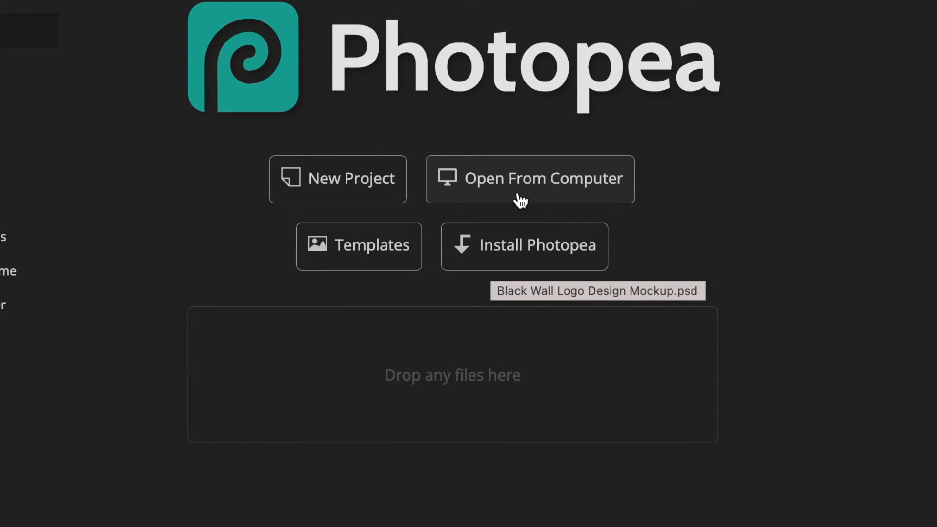
- Browse the template library for logo mockups and open the details of the Black Wall 3D Logo Mockup
left_click(366, 256)
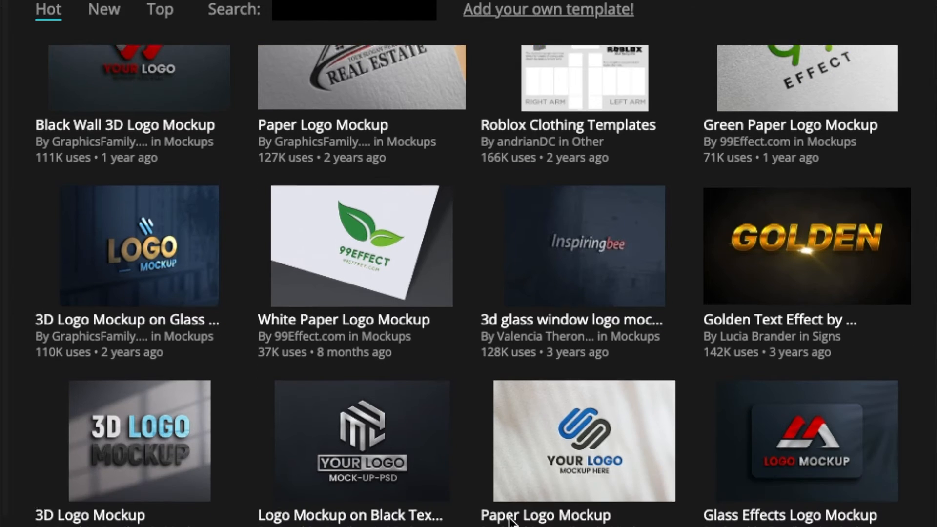
scroll(510, 522, "down", 15)
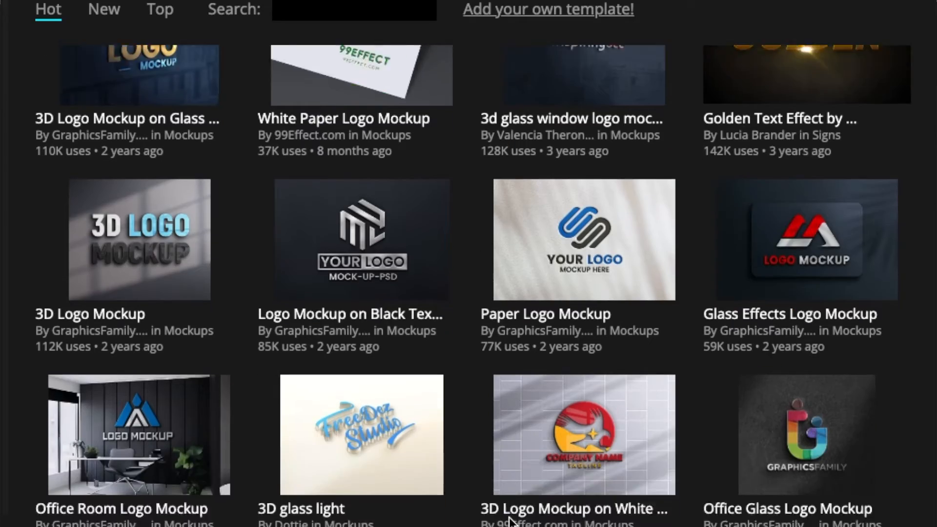
scroll(510, 522, "down", 20)
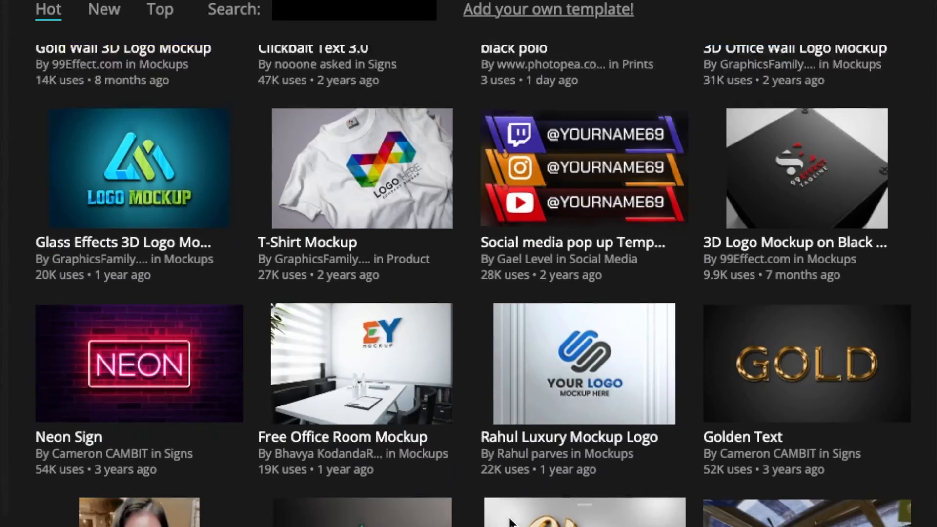
scroll(510, 521, "down", 12)
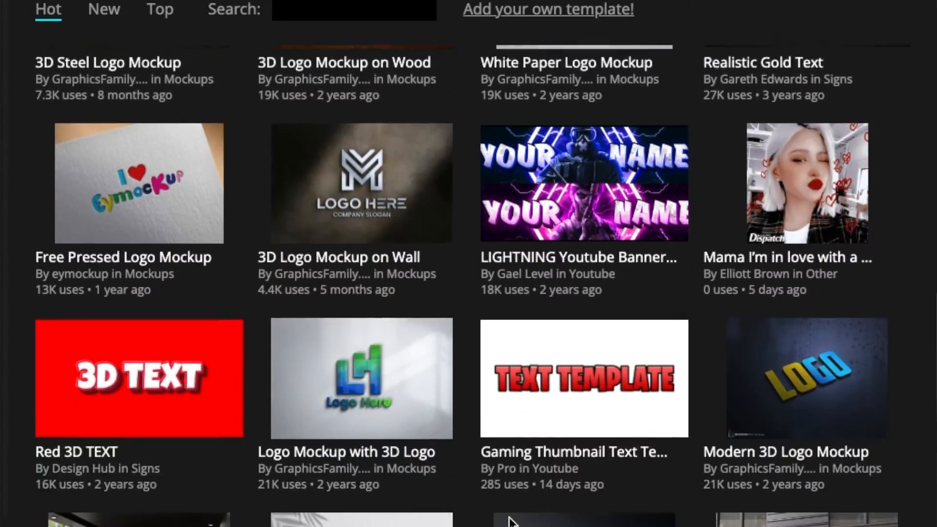
scroll(511, 523, "down", 12)
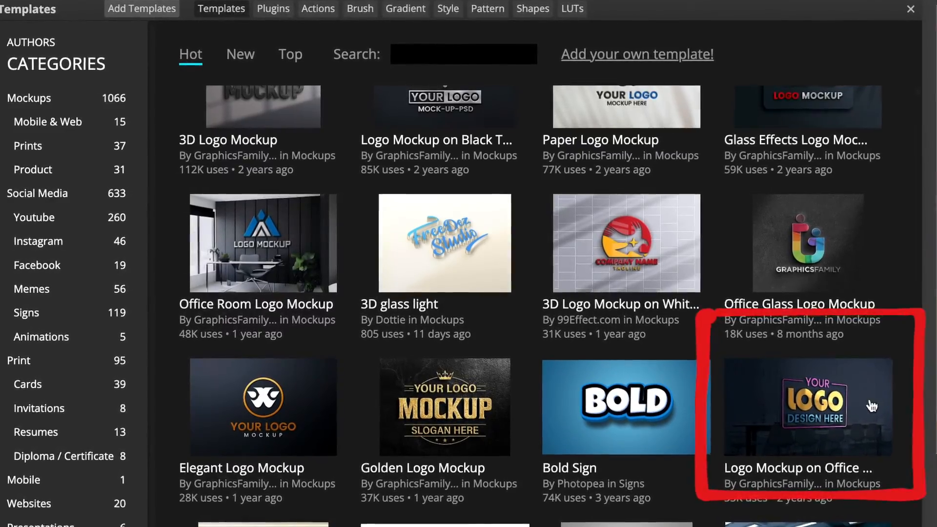
scroll(767, 463, "down", 3)
scroll(767, 463, "up", 2)
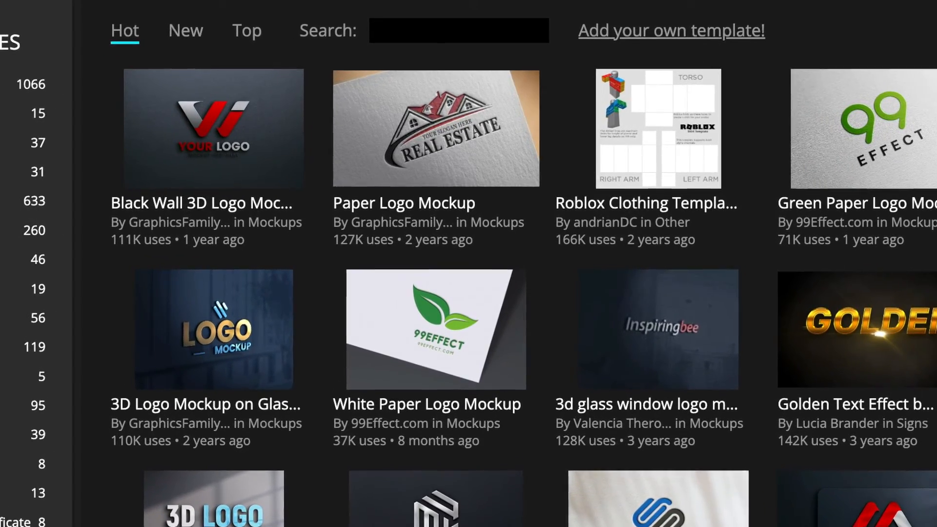
left_click(206, 209)
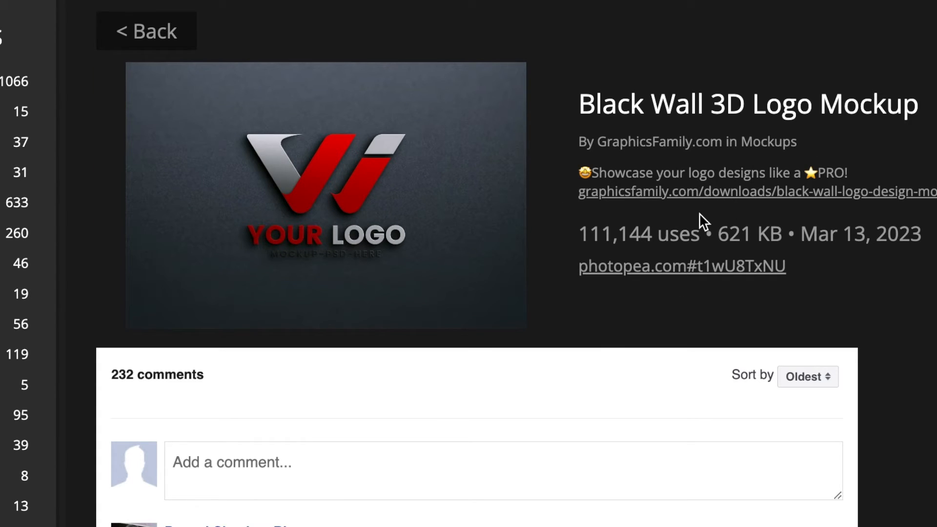
- Load the Black Wall 3D Logo Mockup into the editor and open its [YOUR LOGO HERE] smart object
mouse_move(685, 222)
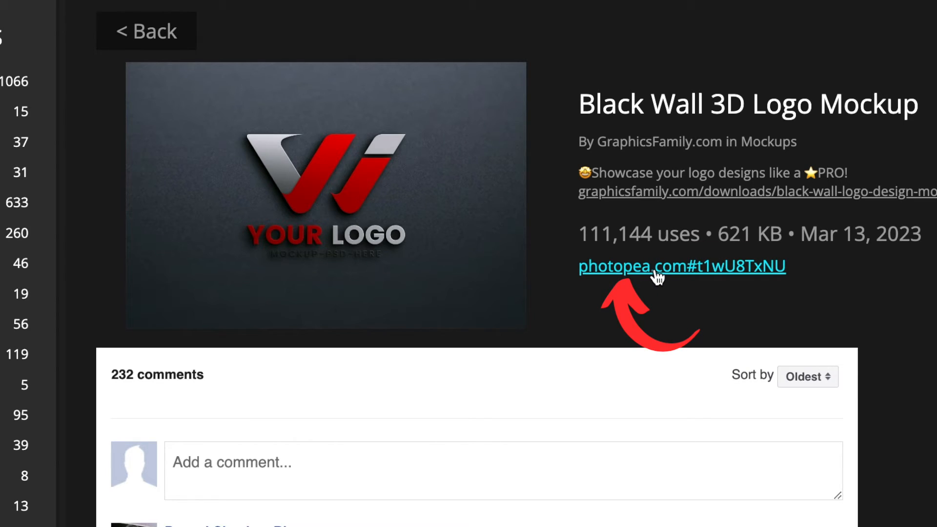
left_click(704, 266)
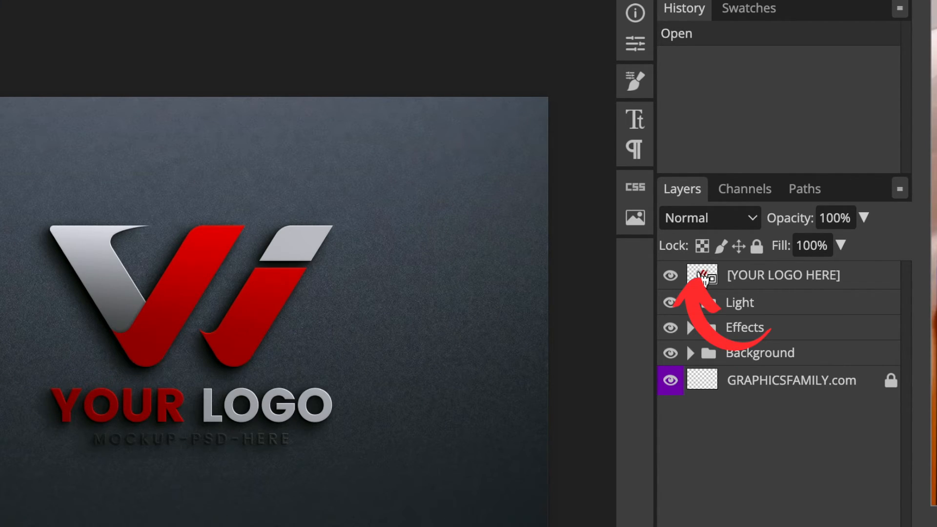
double_click(703, 277)
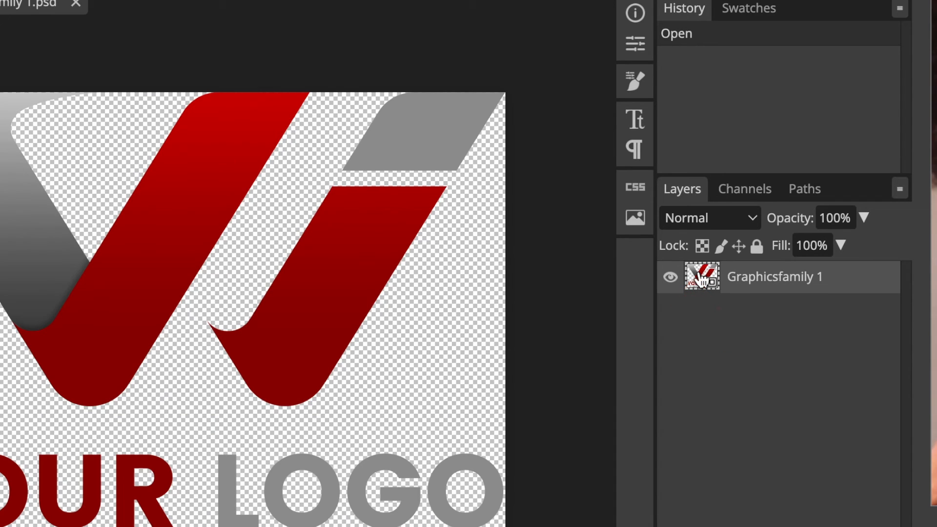